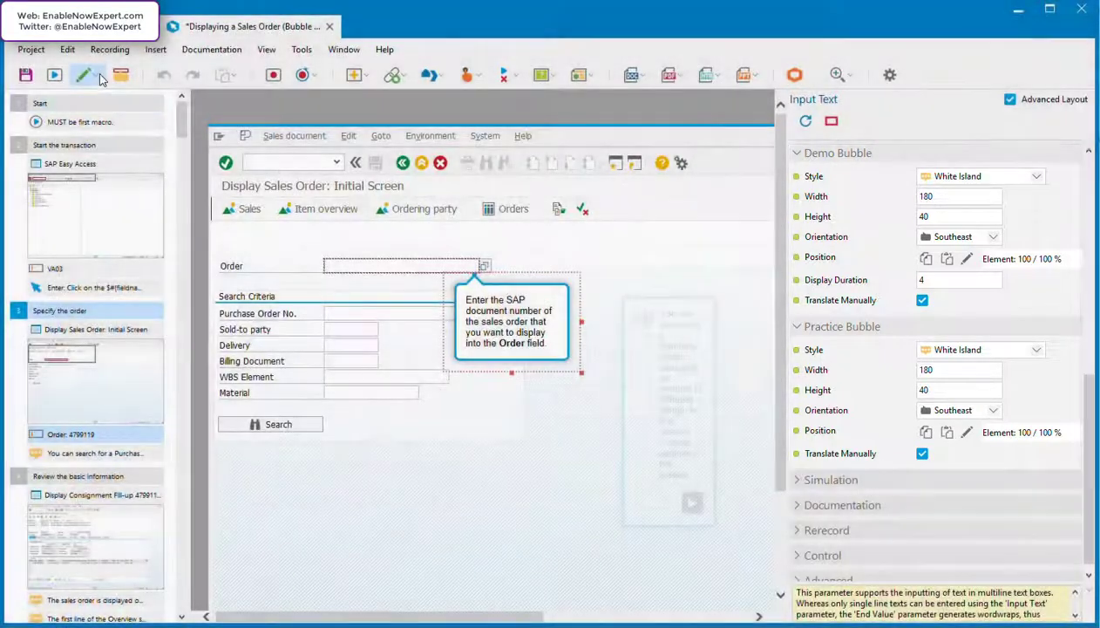
Step: Switch to Demo editing mode and set the Demo bubble style to White Island
left_click(100, 78)
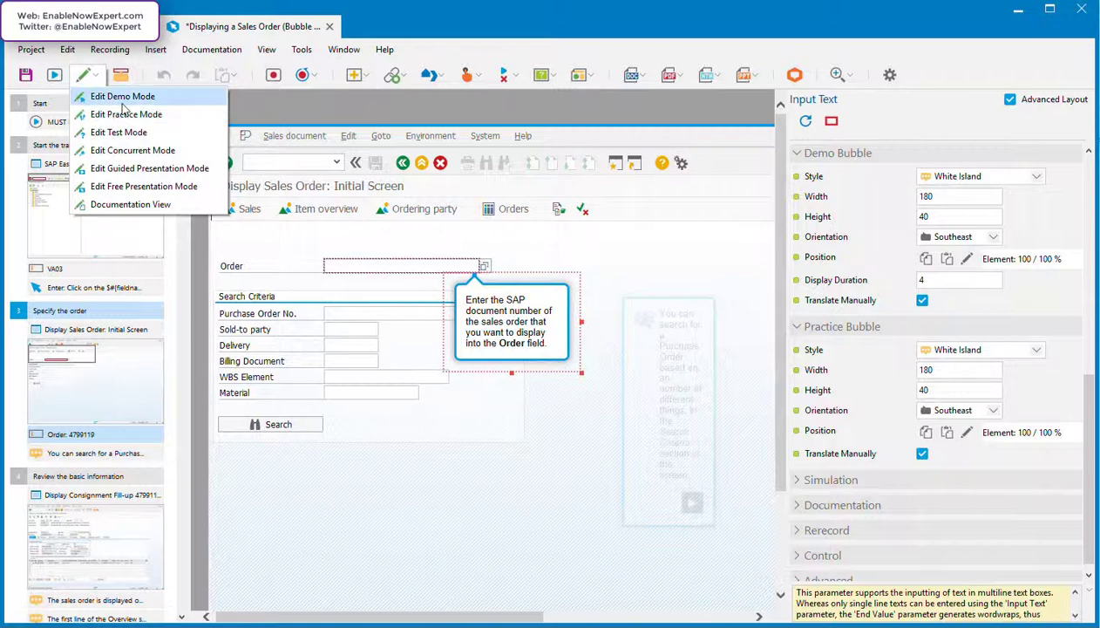
left_click(120, 97)
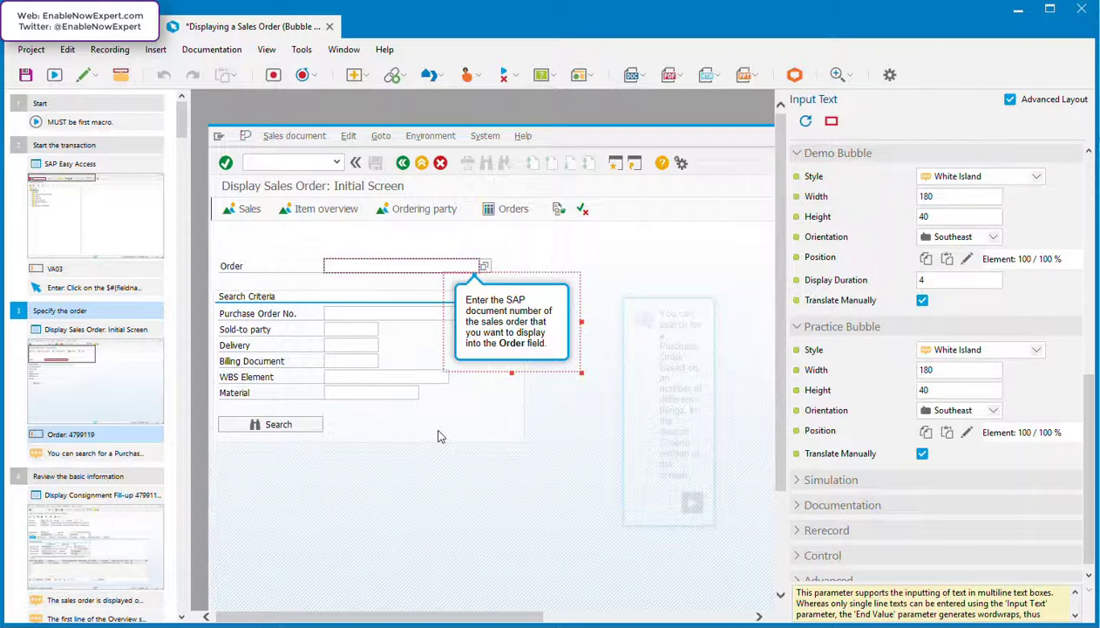
left_click(1037, 177)
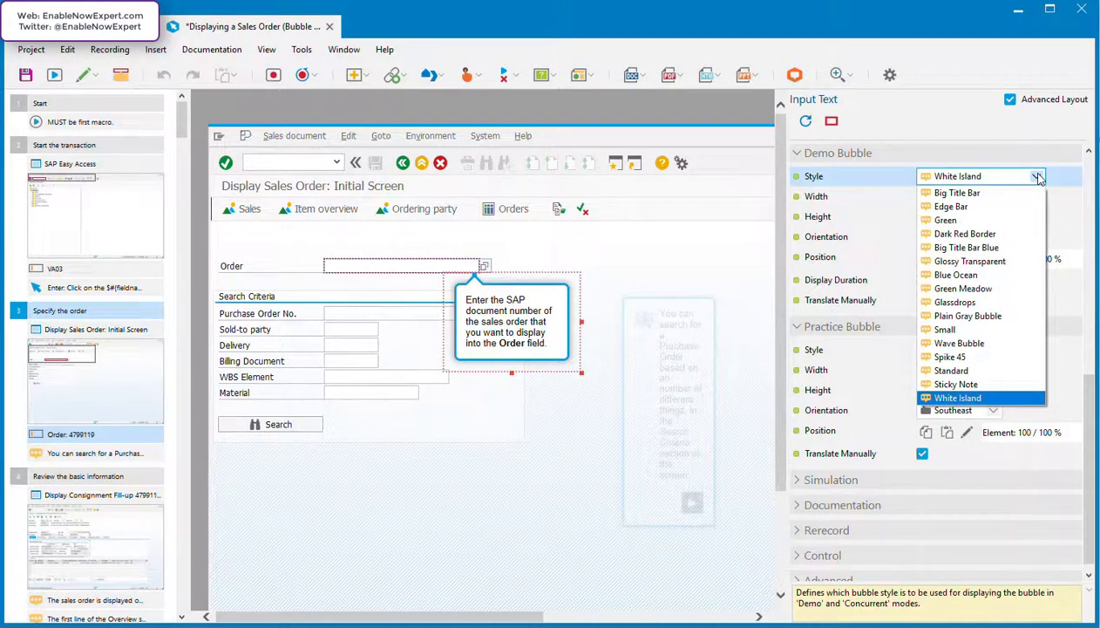
left_click(1038, 177)
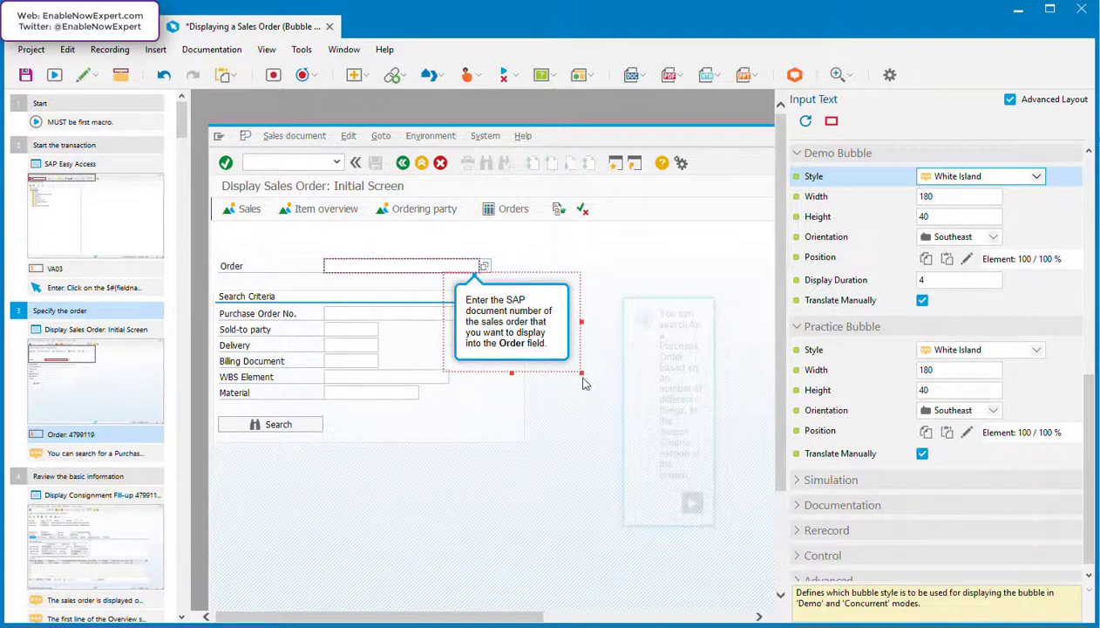
Step: Resize the Demo explanation bubble to 155 wide by 146 high so the Order-field text wraps
left_click_drag(578, 373, 607, 337)
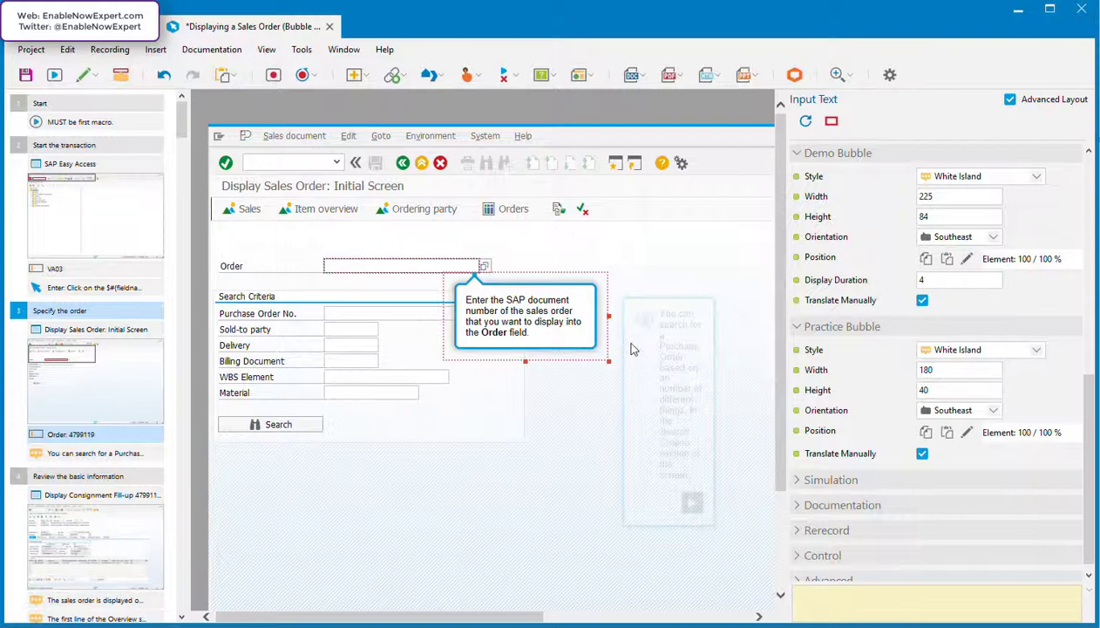
left_click_drag(608, 315, 559, 332)
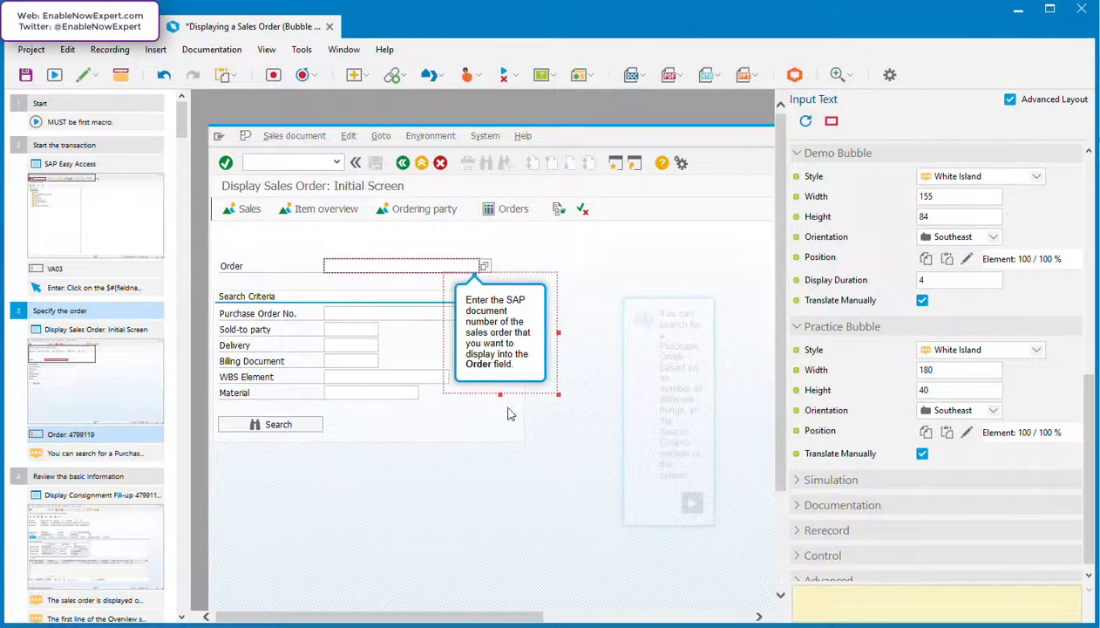
left_click_drag(499, 394, 500, 424)
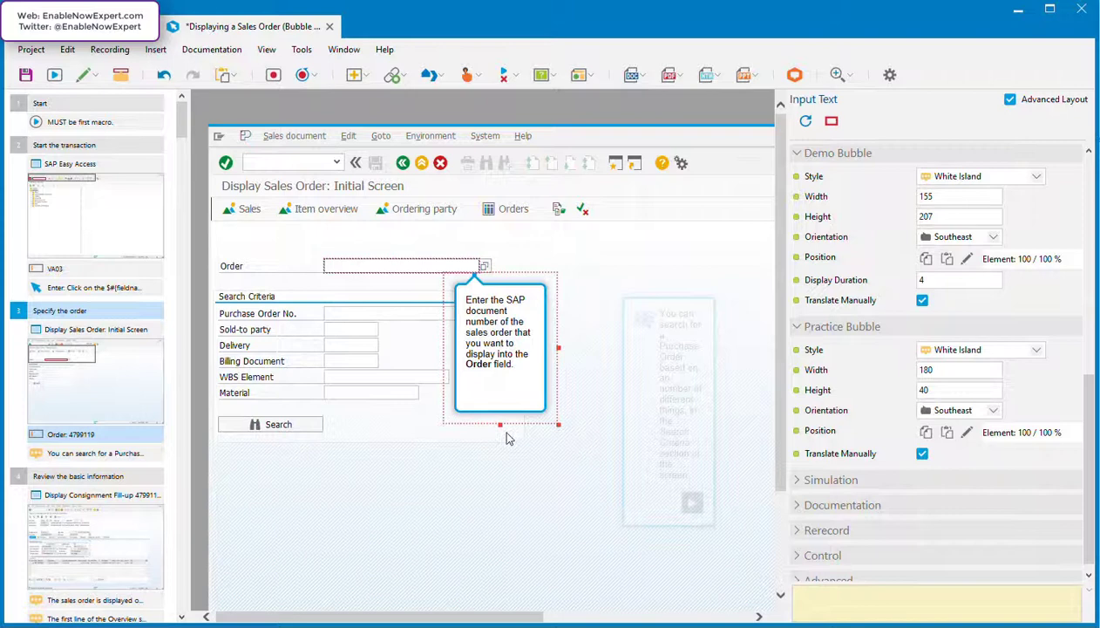
left_click_drag(500, 425, 501, 394)
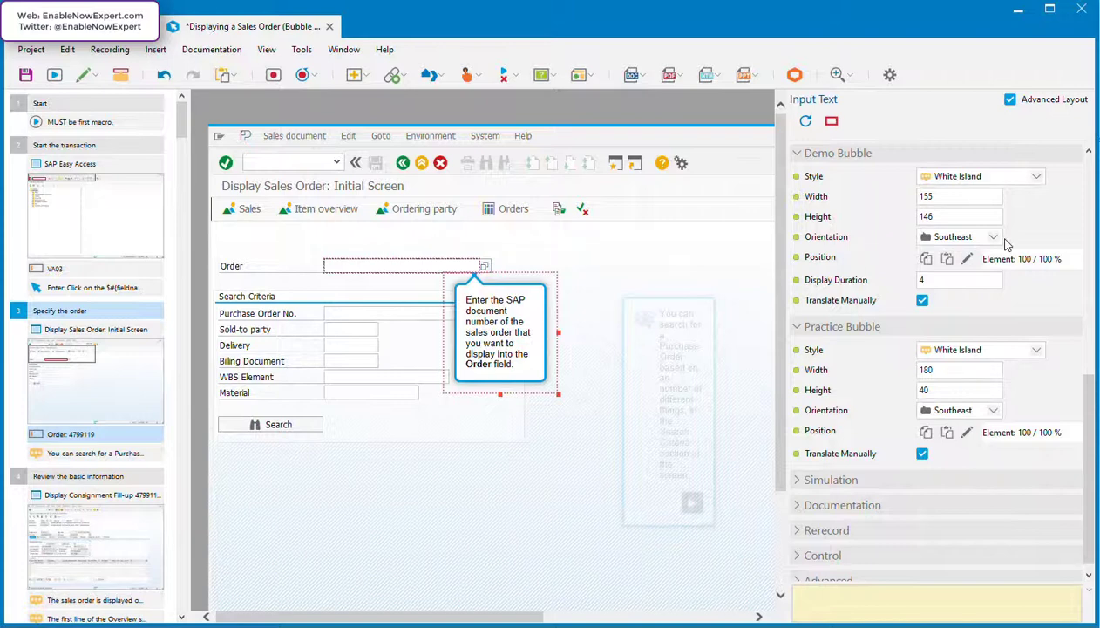
Step: Set the Demo bubble orientation to North so it sits above the Order field
left_click(992, 237)
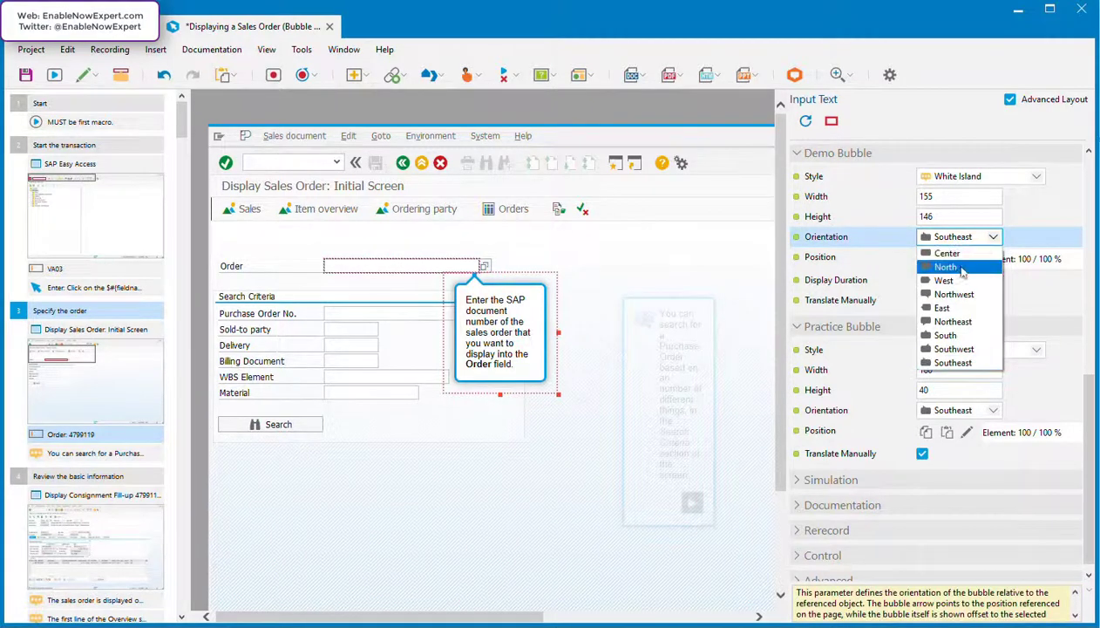
left_click(959, 272)
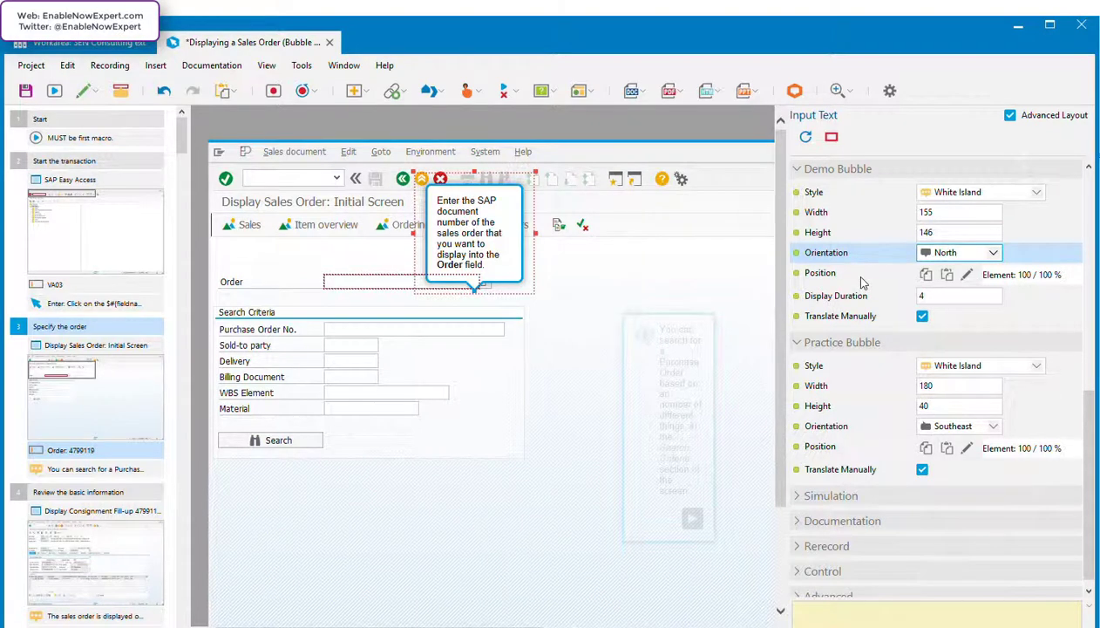
Step: Bring up the Demo bubble's Edit Position dialog, showing Element 100/100 % with offset -6, 4
left_click(971, 276)
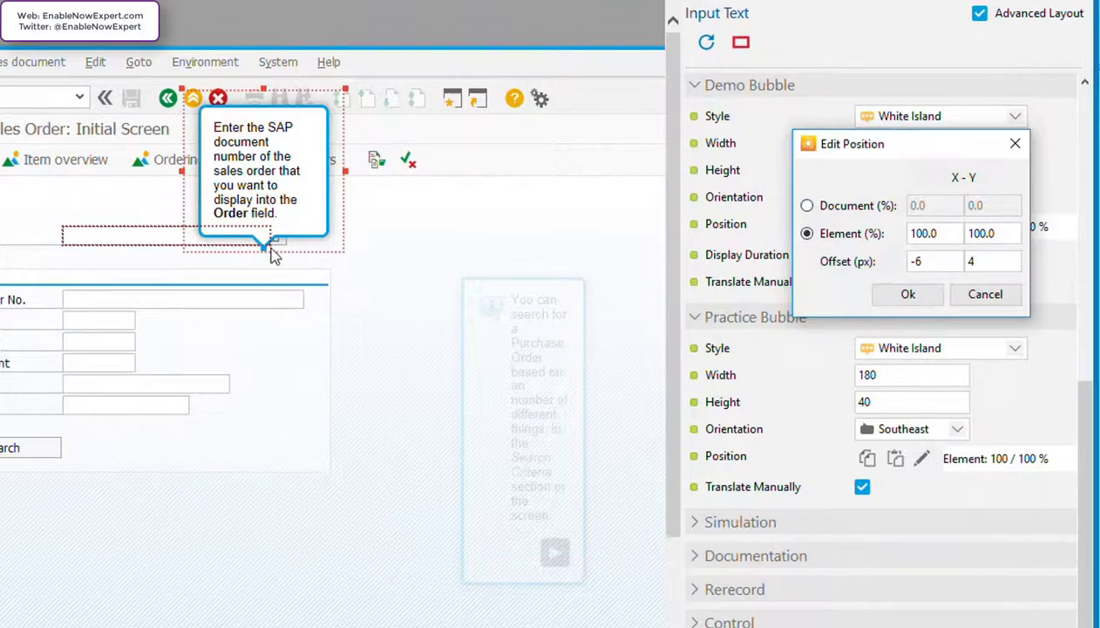
Step: Anchor the Demo bubble at Element 50 / 0 % with offset 0, -4 and apply it
left_click(272, 248)
left_click(59, 225)
left_click(170, 236)
left_click_drag(949, 234, 847, 220)
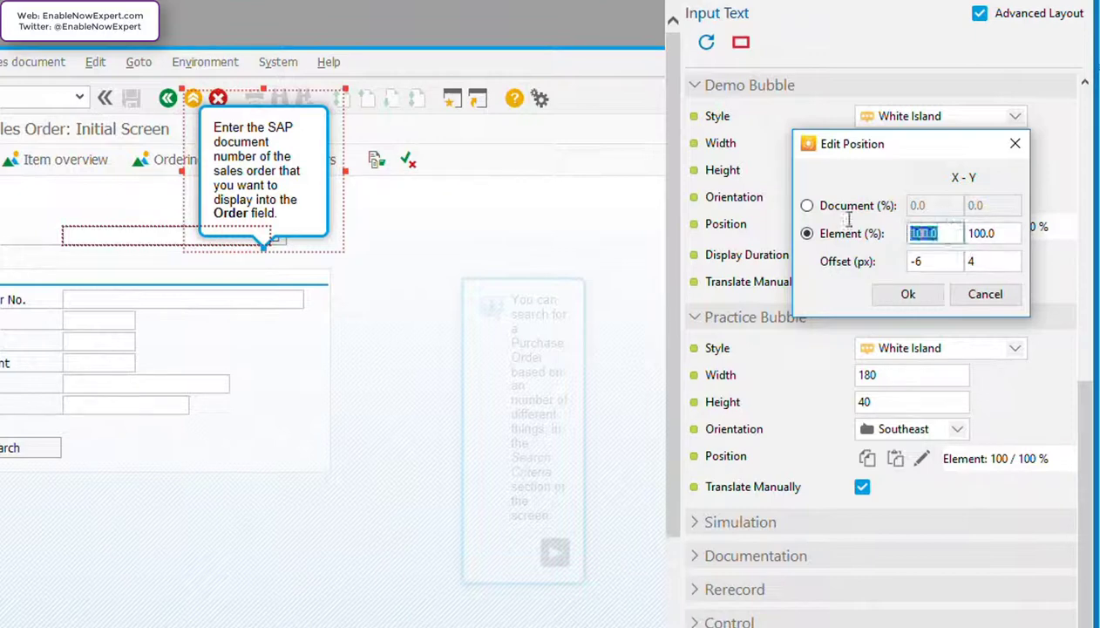
type("50")
left_click_drag(911, 260, 954, 260)
type("0")
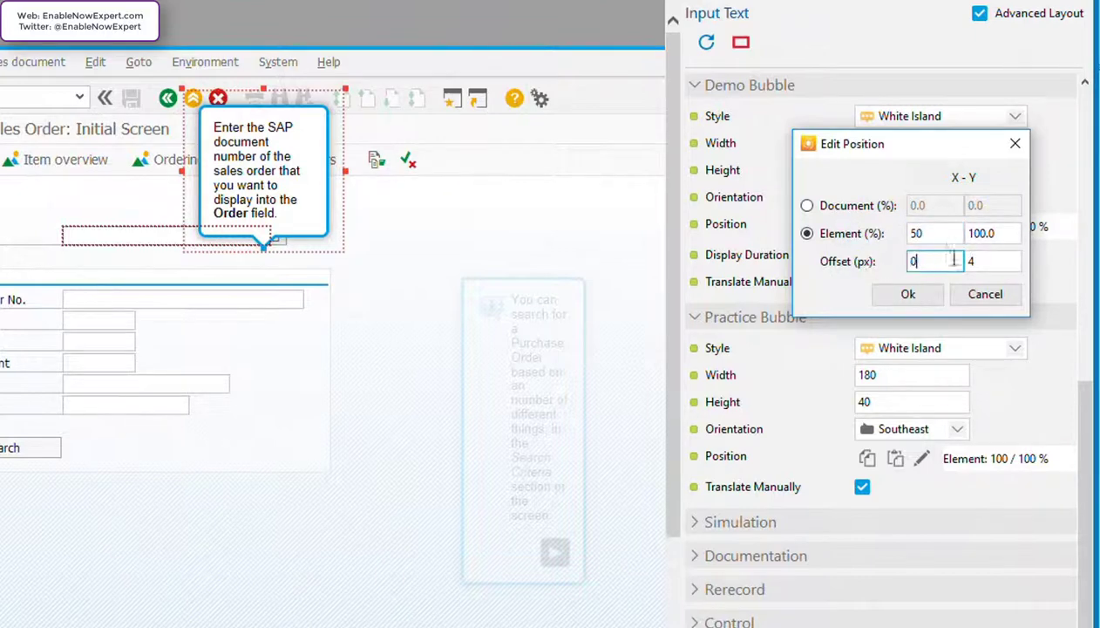
left_click_drag(1009, 235, 958, 233)
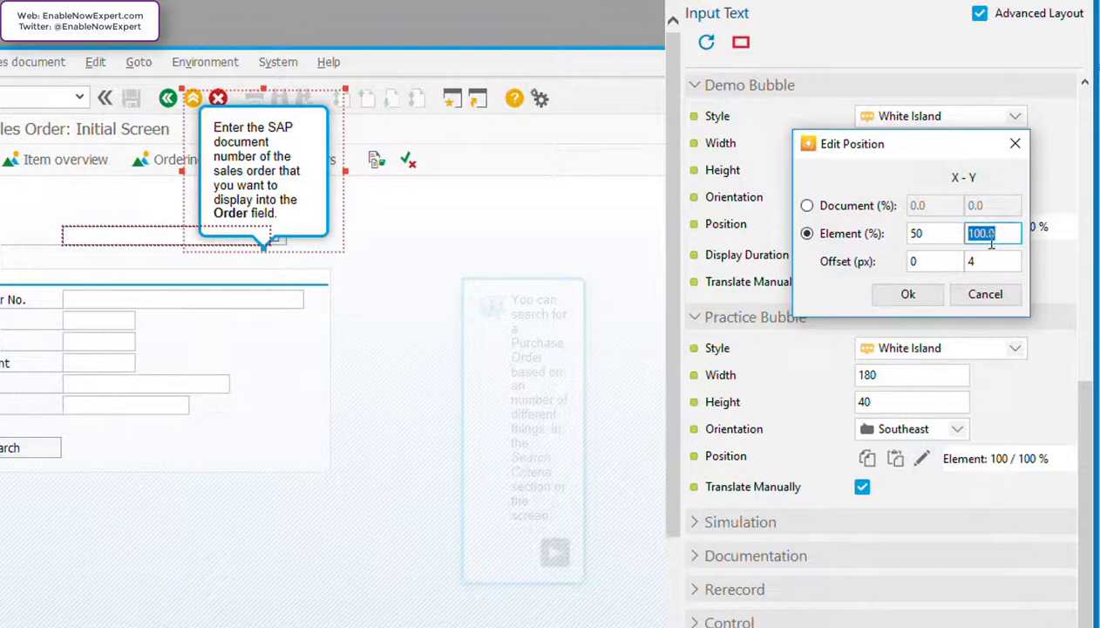
type("0")
left_click_drag(1012, 261, 959, 260)
type("-")
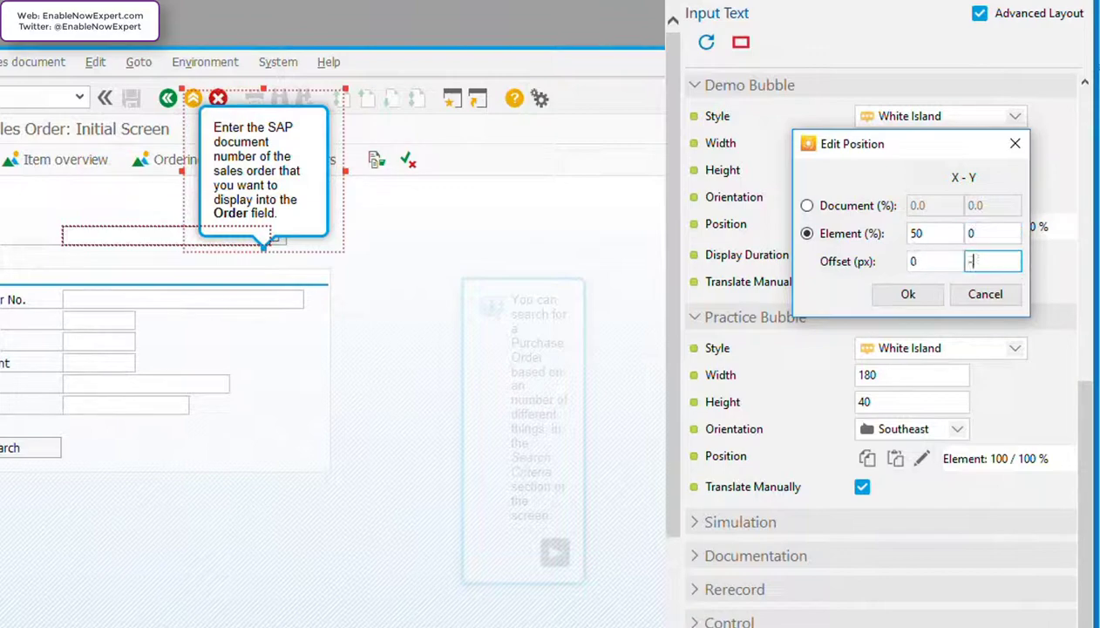
type("4")
left_click(909, 297)
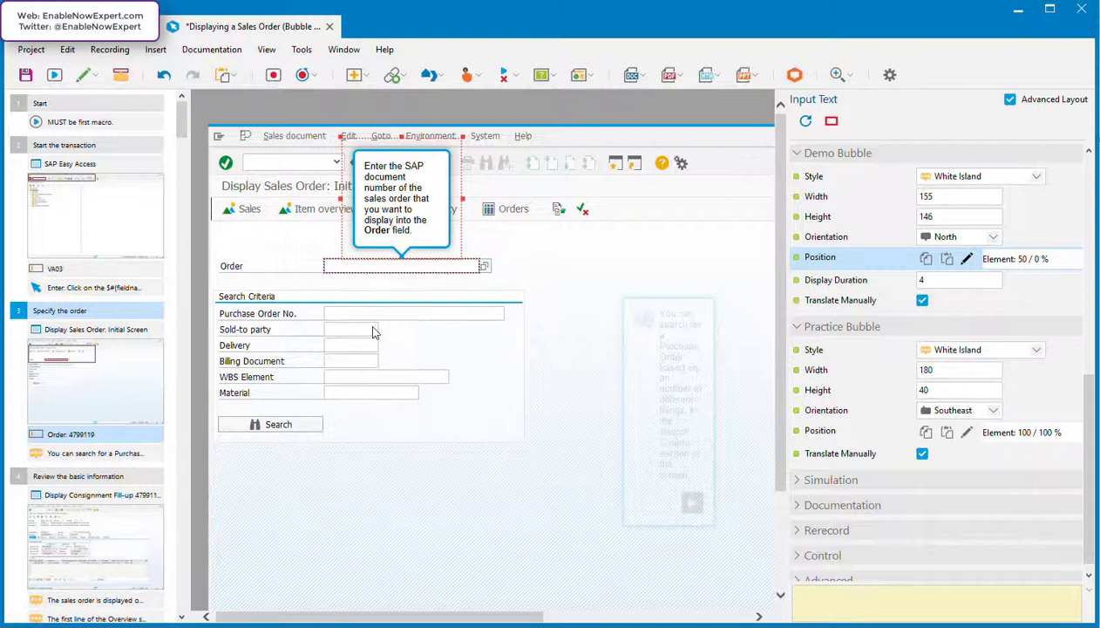
Step: For the Search Criteria explanation, confirm the bubble position at Document 50 / 50 % with zero offset
left_click(75, 455)
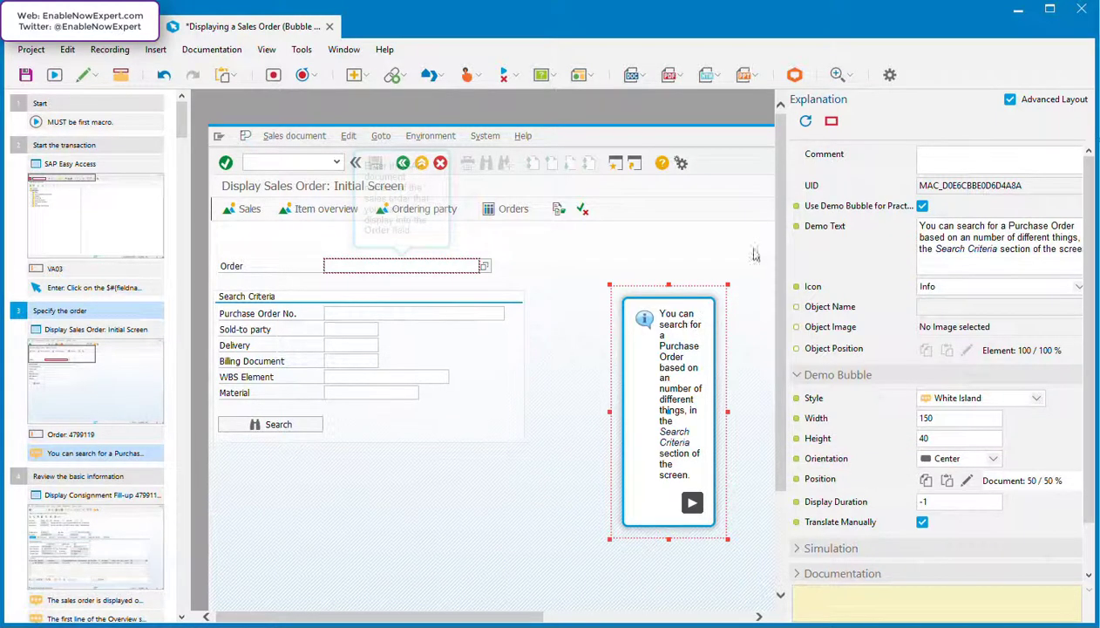
scroll(1046, 362, "down", 2)
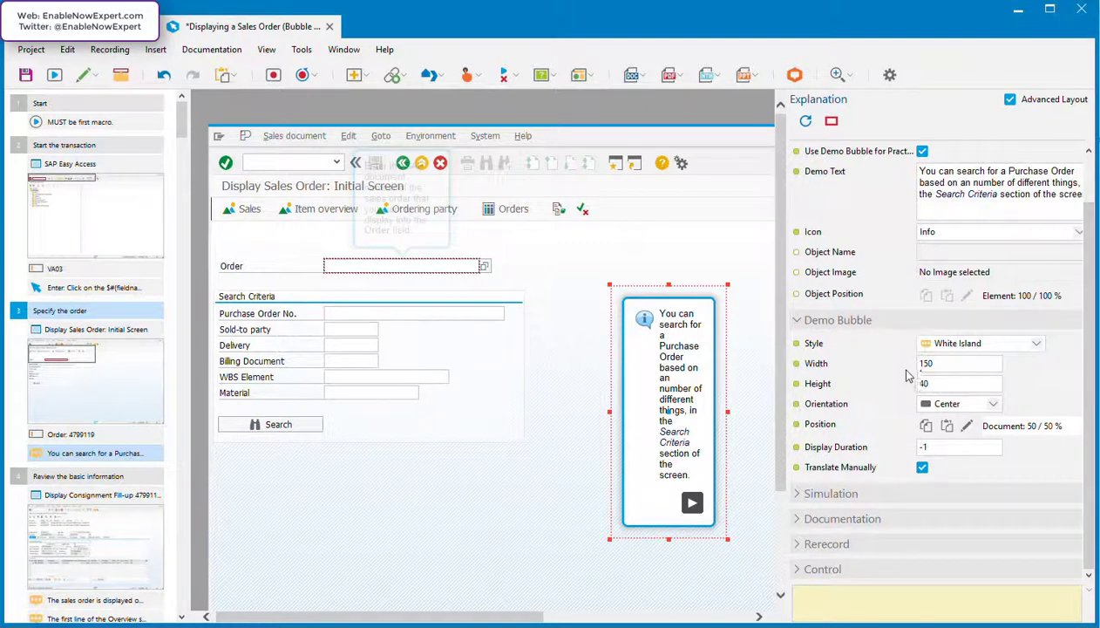
left_click(966, 426)
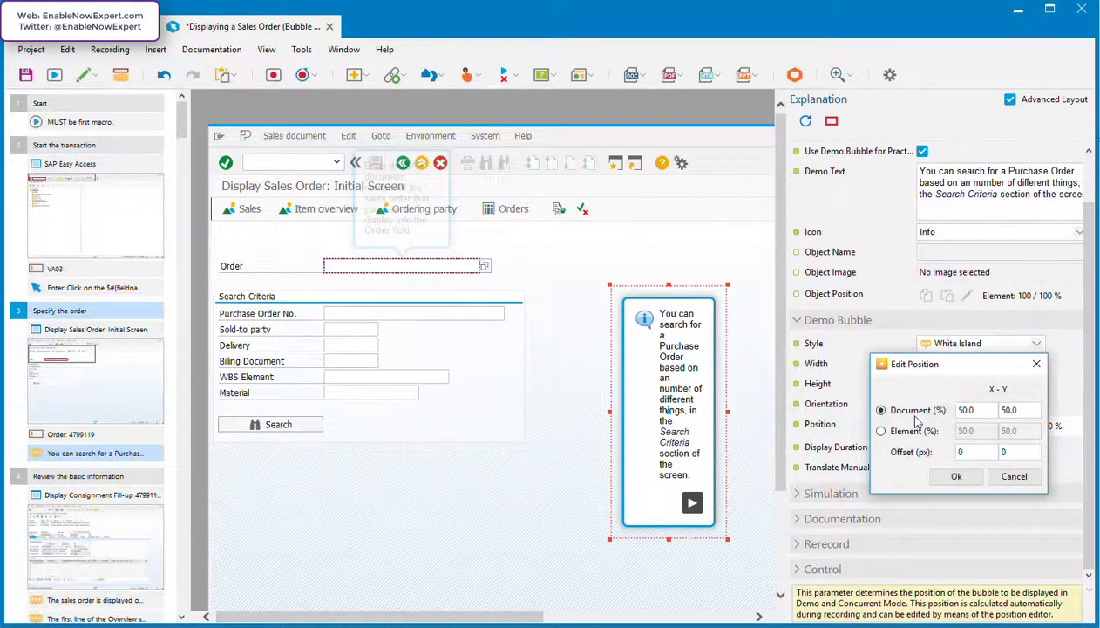
left_click(953, 476)
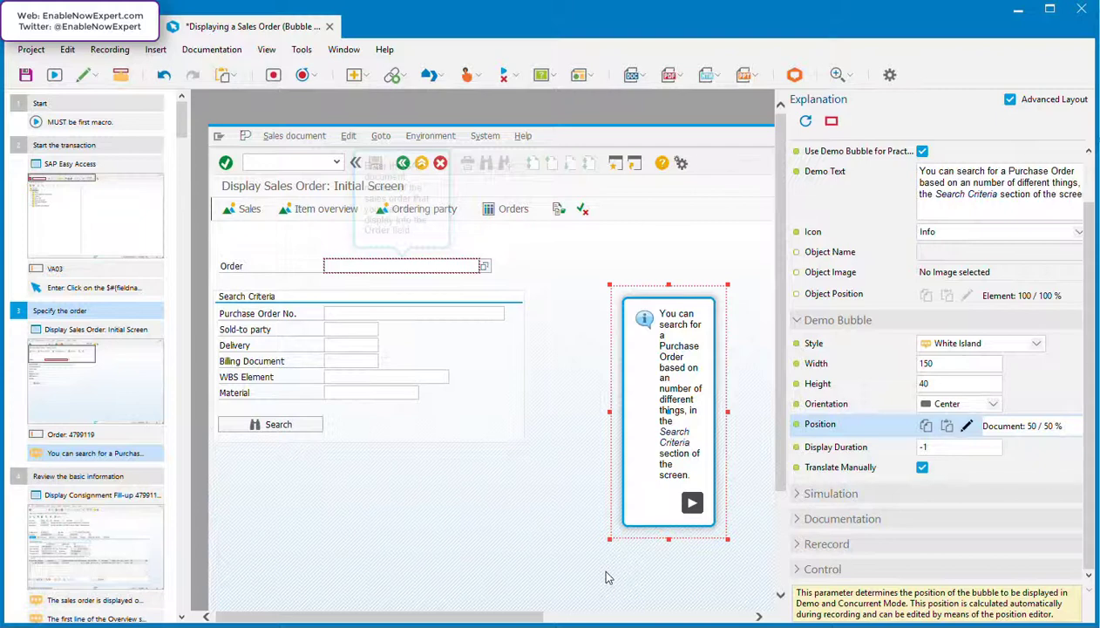
Step: Resize the Search Criteria bubble to 238 wide by 152 high
left_click_drag(496, 615, 591, 624)
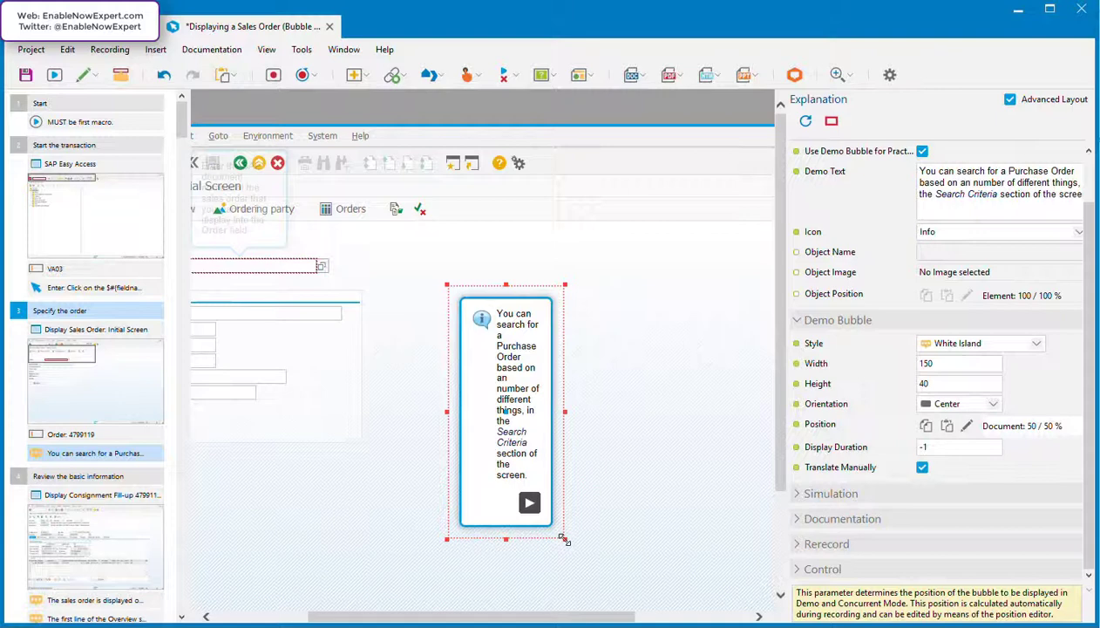
left_click_drag(563, 539, 591, 469)
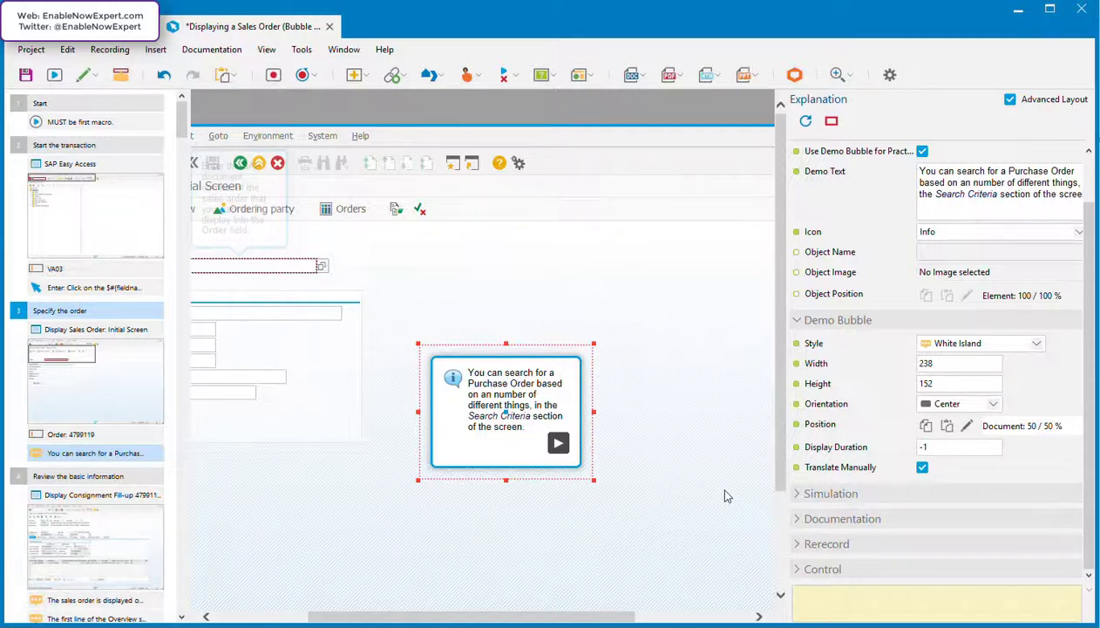
left_click_drag(368, 618, 320, 621)
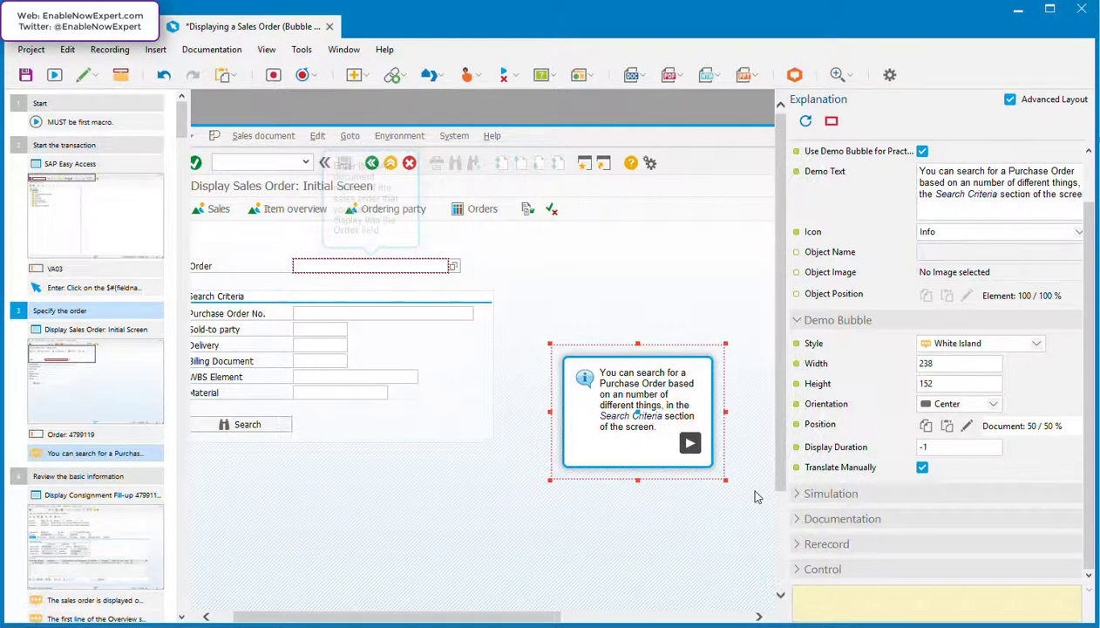
Step: Move the bubble's pointer to its left edge, giving East orientation at 41 / 50 %
left_click_drag(498, 616, 526, 617)
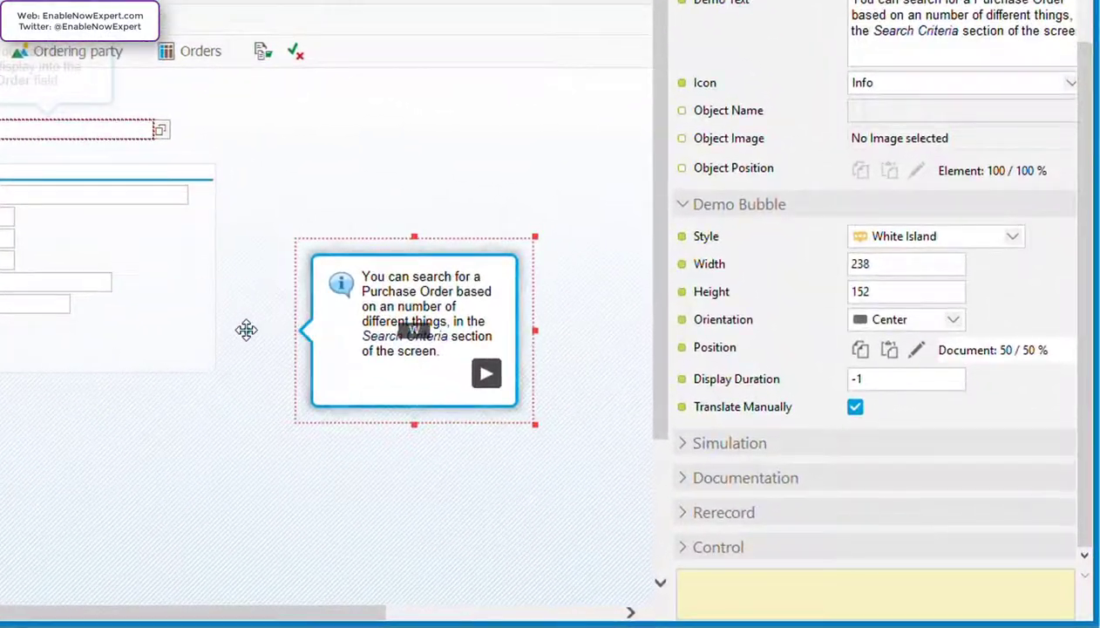
left_click_drag(245, 330, 270, 342)
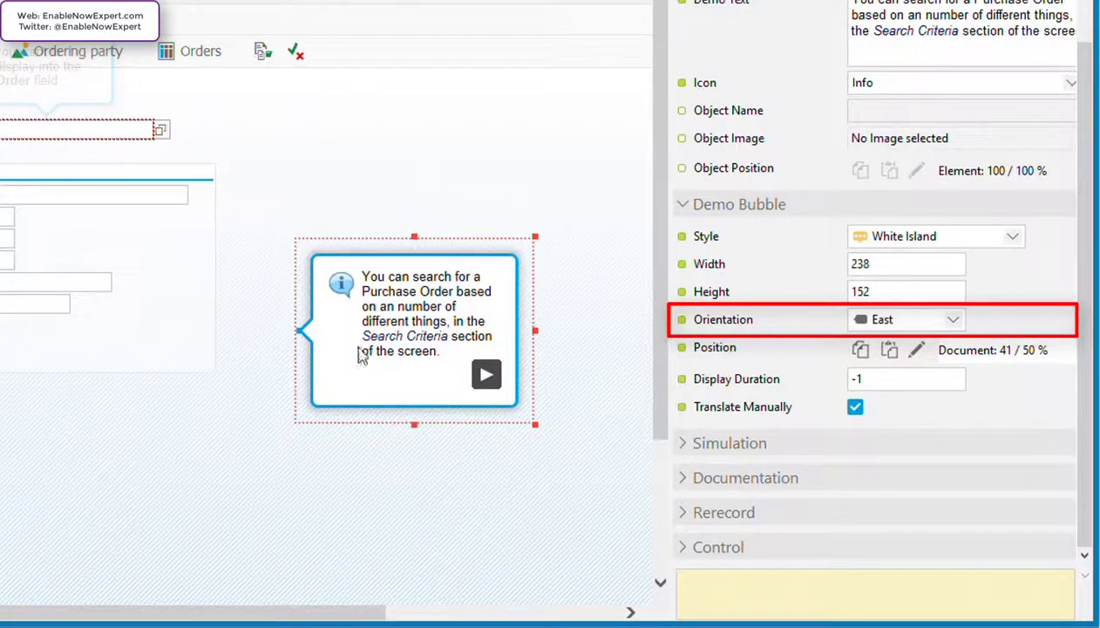
Step: Review the Orientation property, then raise the pointer for Center orientation at 41 / 44 %
left_click(747, 328)
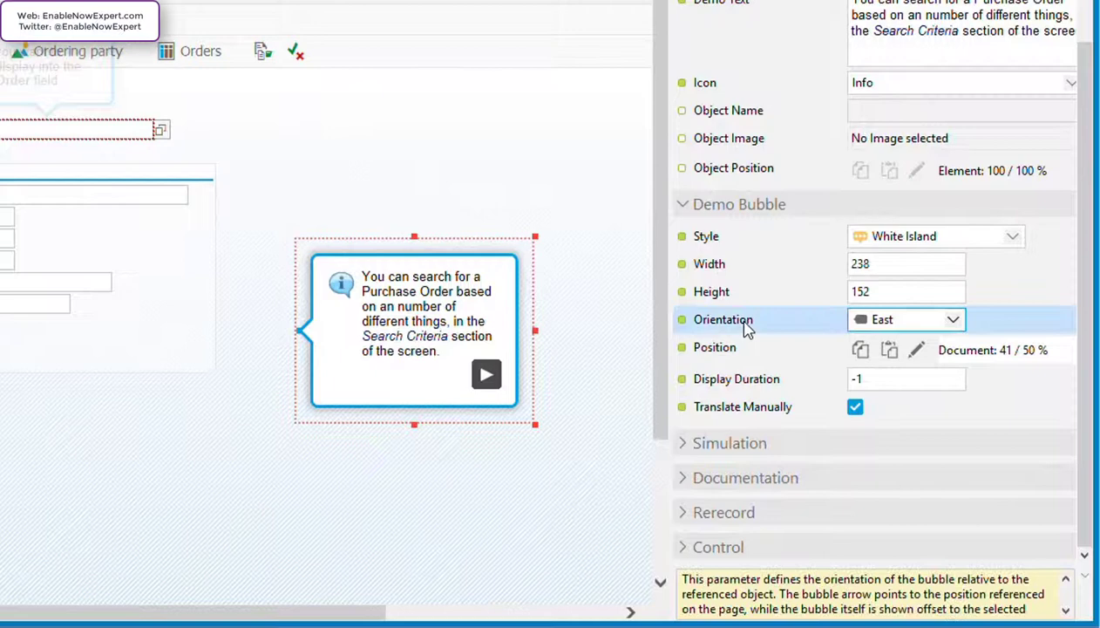
left_click(297, 328)
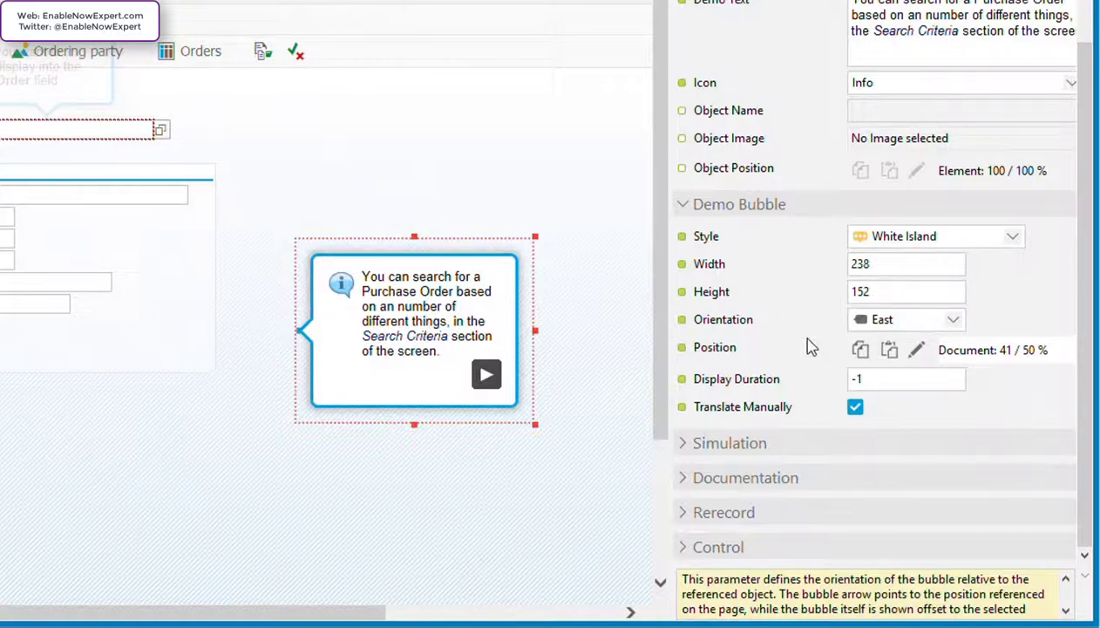
left_click(790, 321)
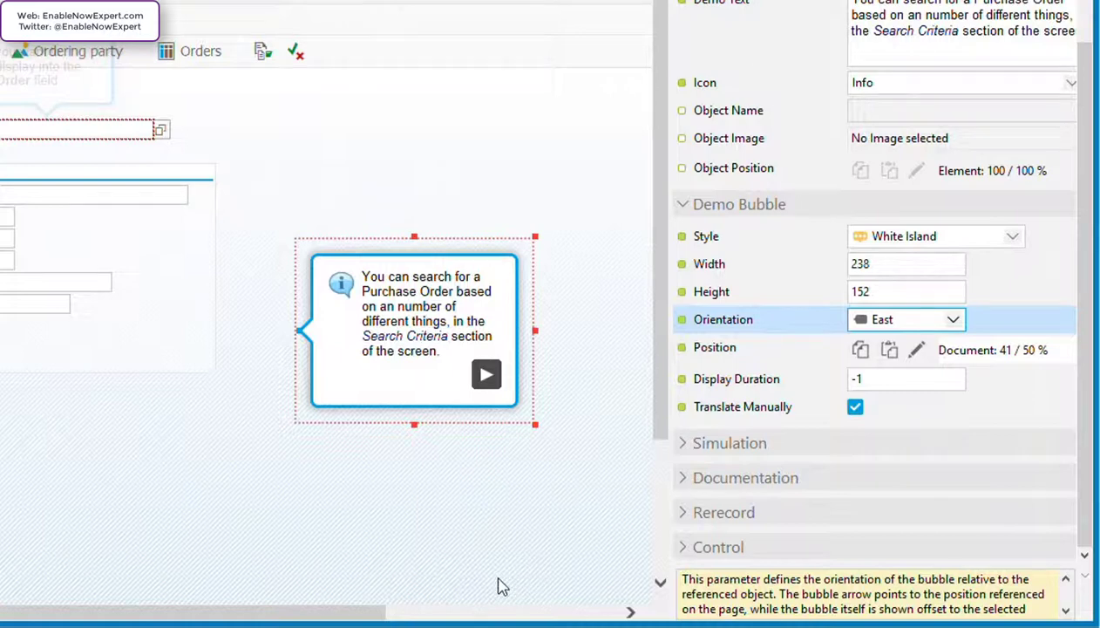
left_click(297, 330)
left_click_drag(297, 330, 290, 286)
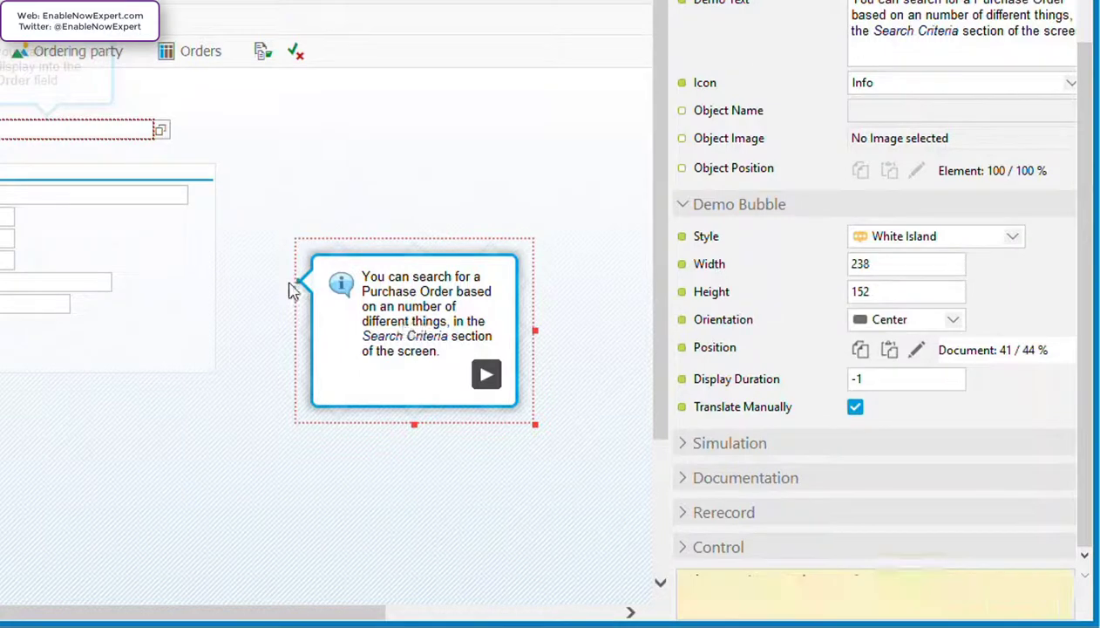
Step: Try the Small and then White Island bubble styles while repositioning the pointer
left_click(1013, 237)
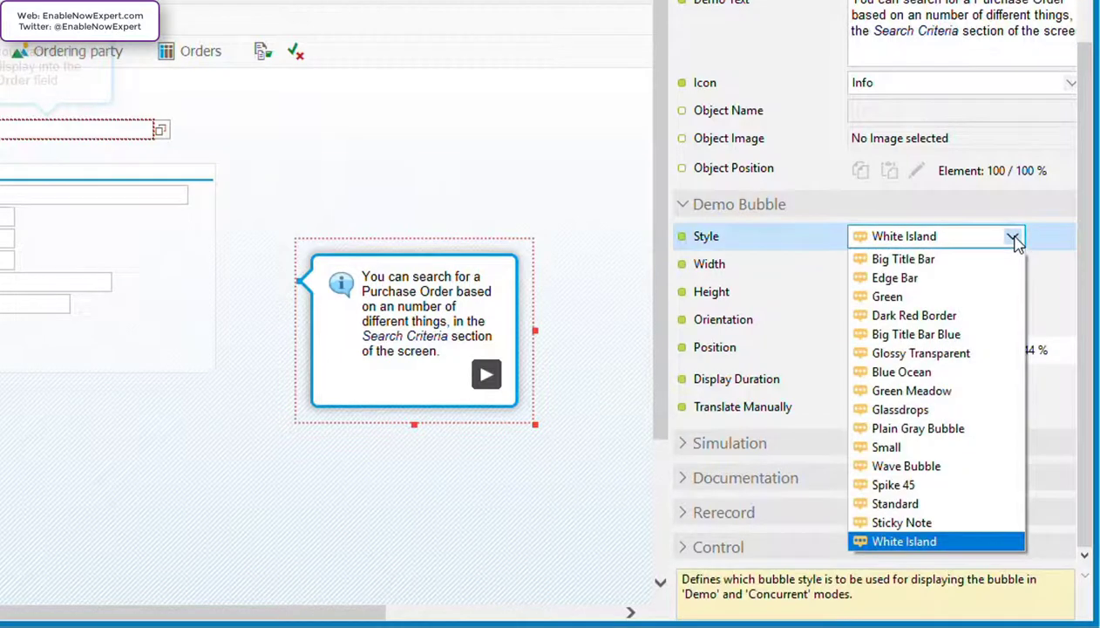
left_click(944, 449)
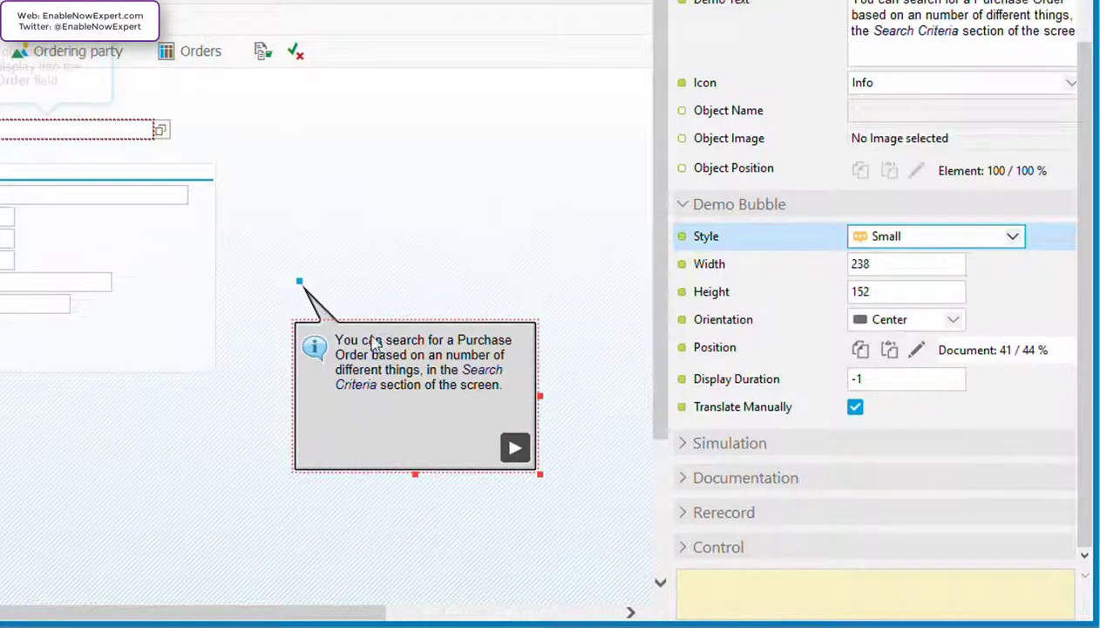
left_click_drag(299, 283, 254, 316)
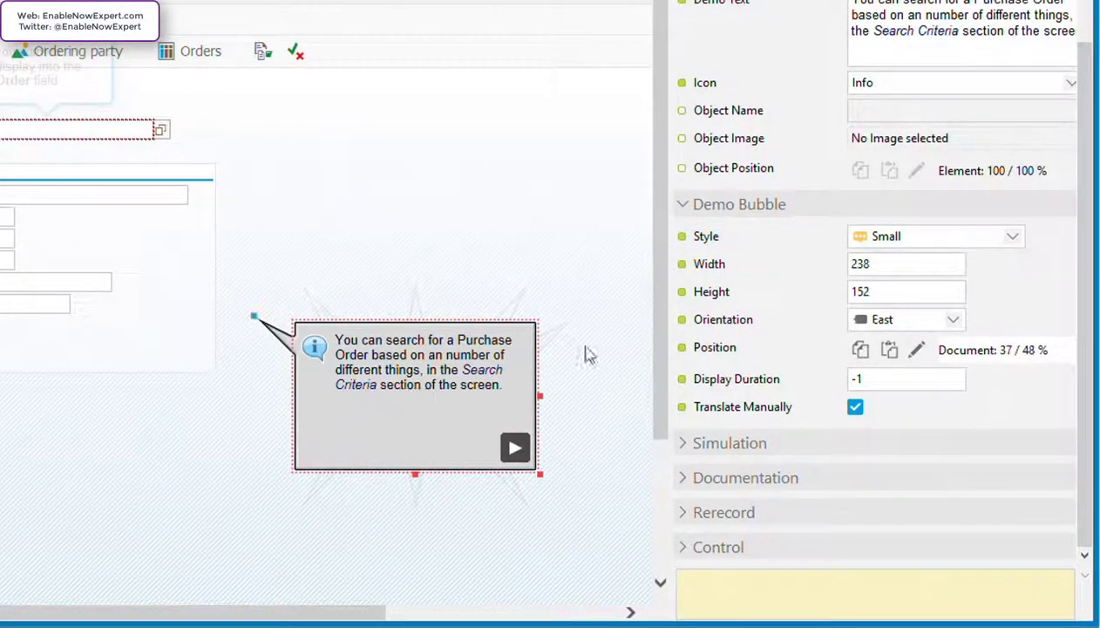
left_click(1012, 236)
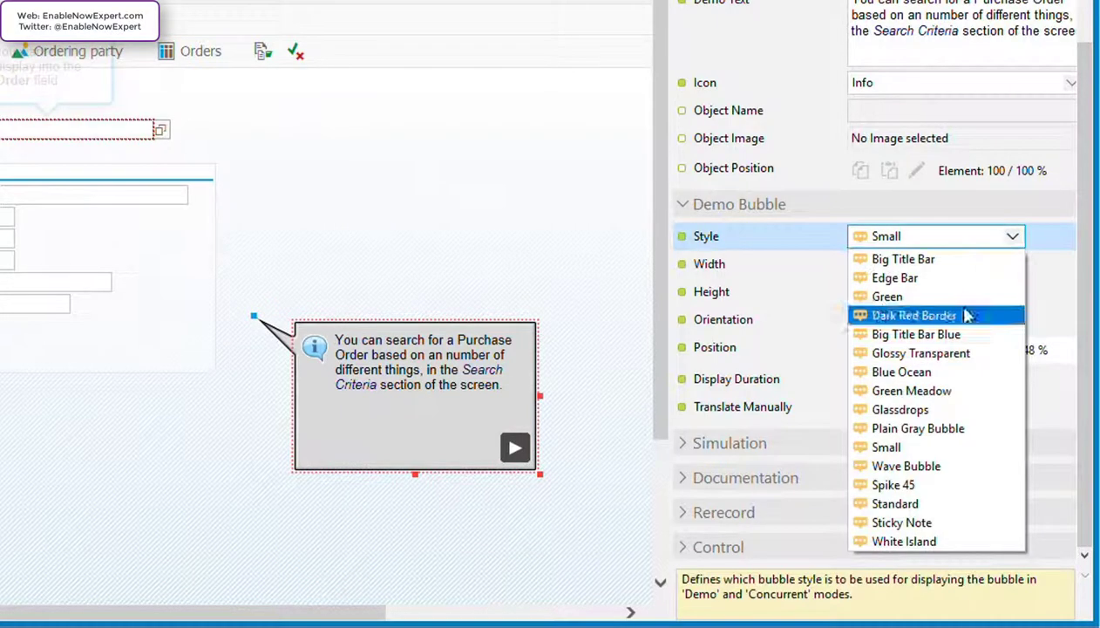
left_click(907, 541)
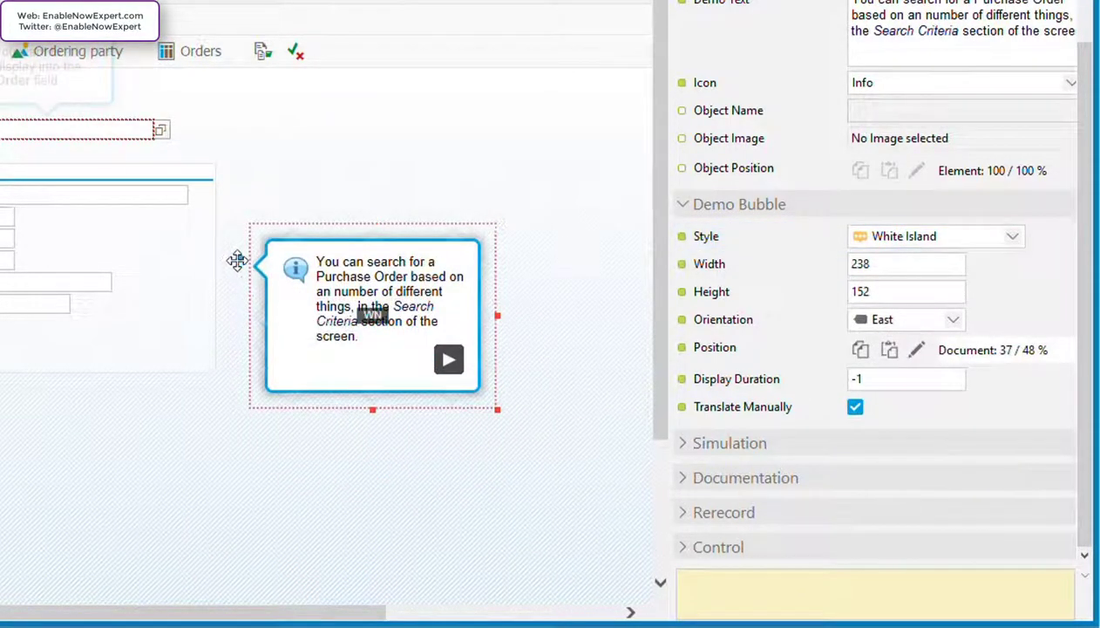
left_click_drag(237, 261, 231, 368)
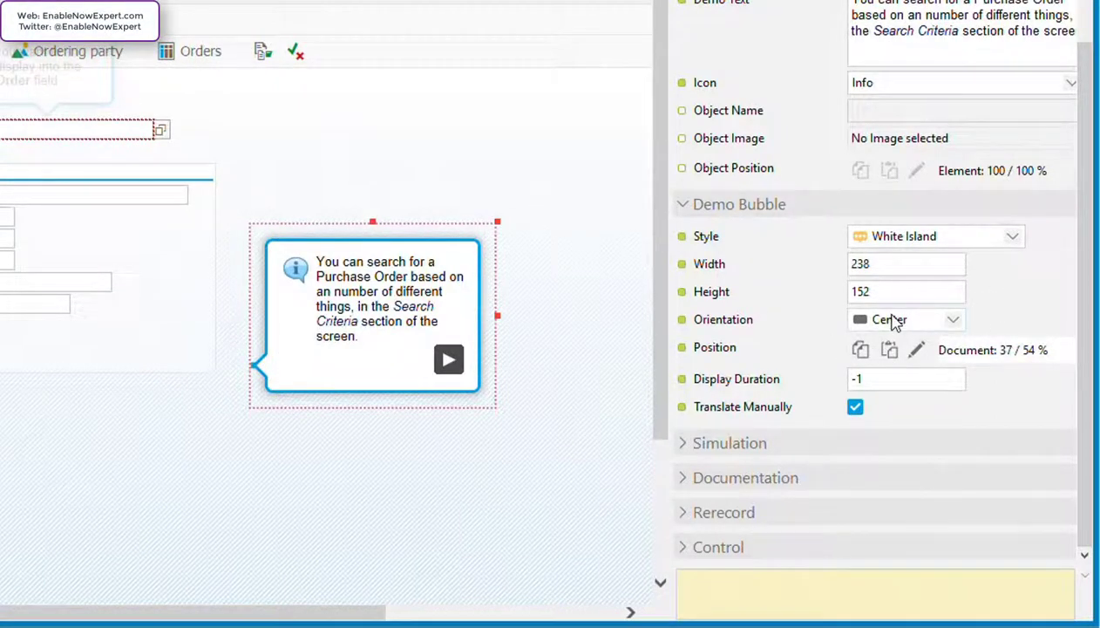
Step: Switch the bubble back to the Small style, placing it at 37 / 54 %
left_click(1013, 239)
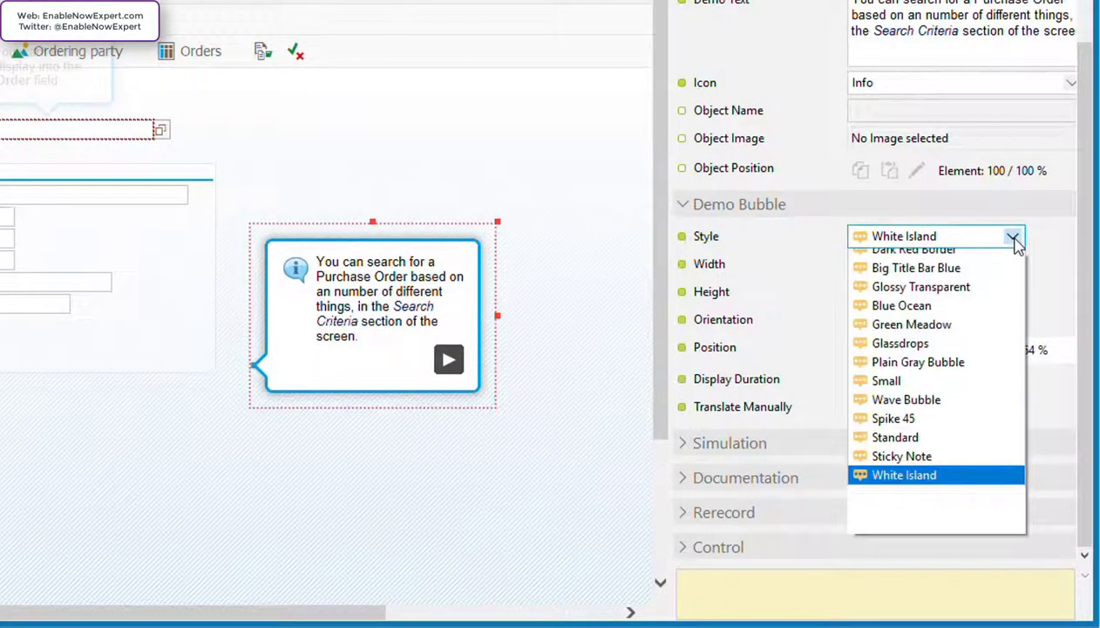
left_click(884, 452)
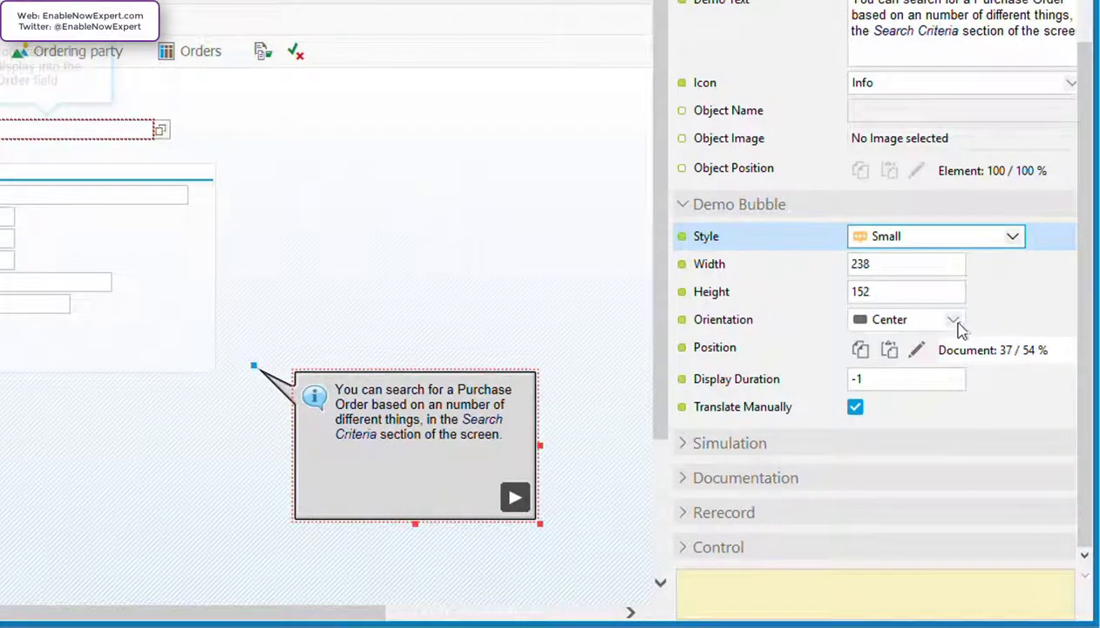
left_click_drag(253, 367, 246, 395)
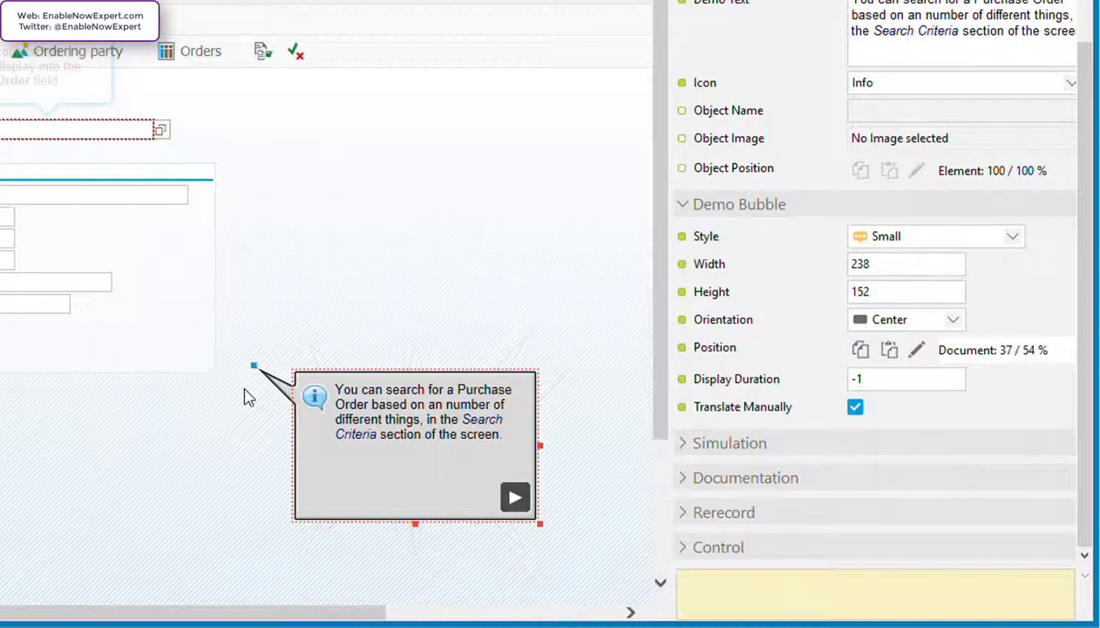
Step: Set the Search Criteria Demo bubble's orientation to East after briefly trying West
left_click(952, 320)
left_click(882, 377)
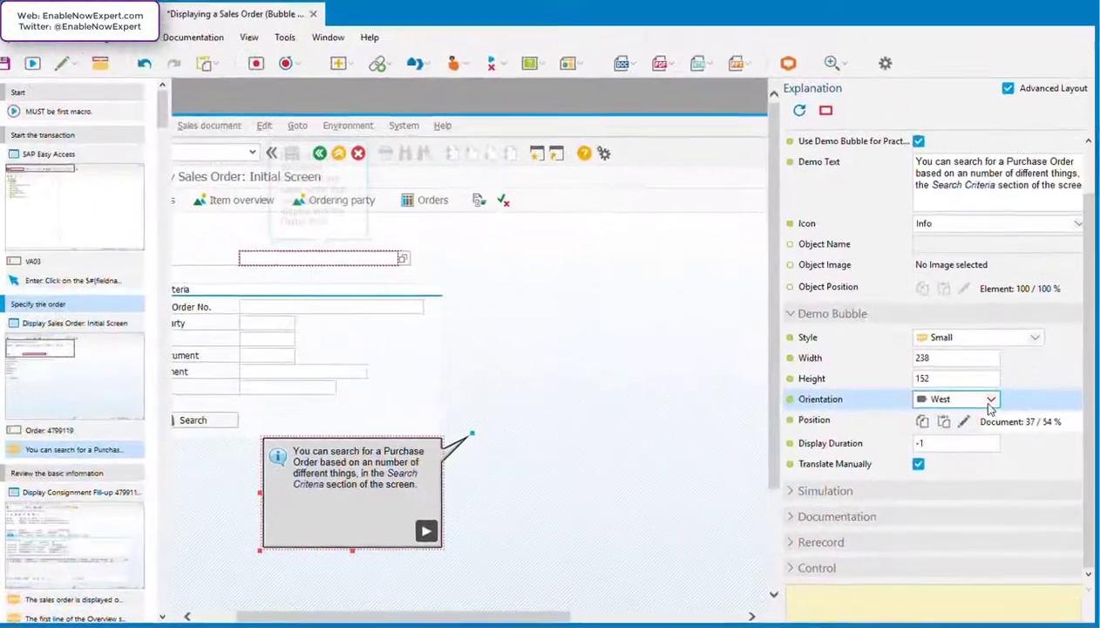
left_click(953, 319)
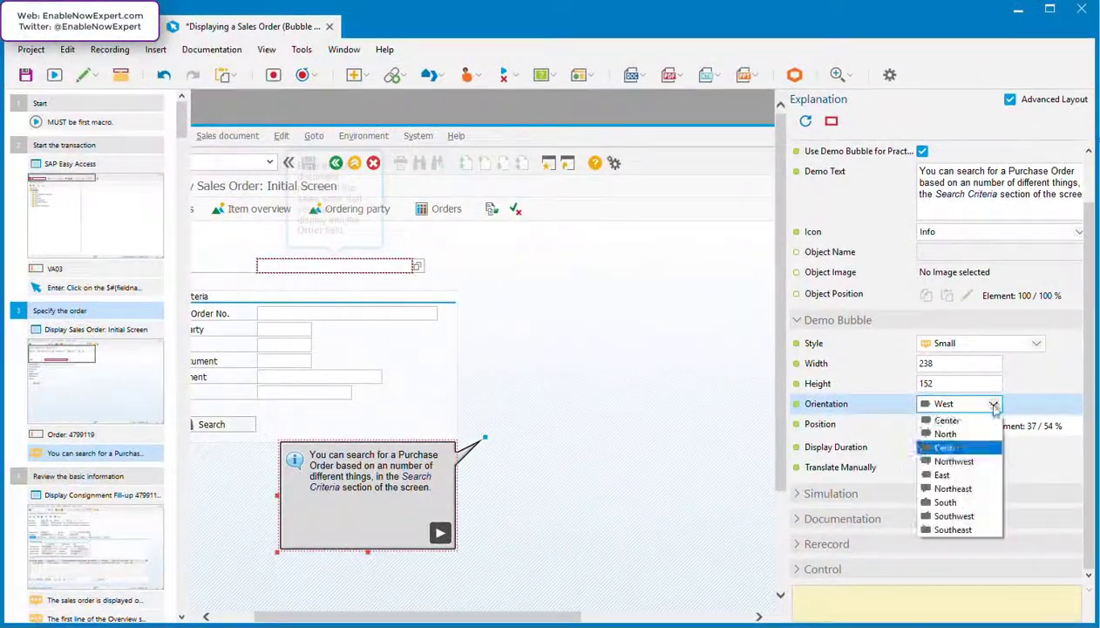
left_click(970, 475)
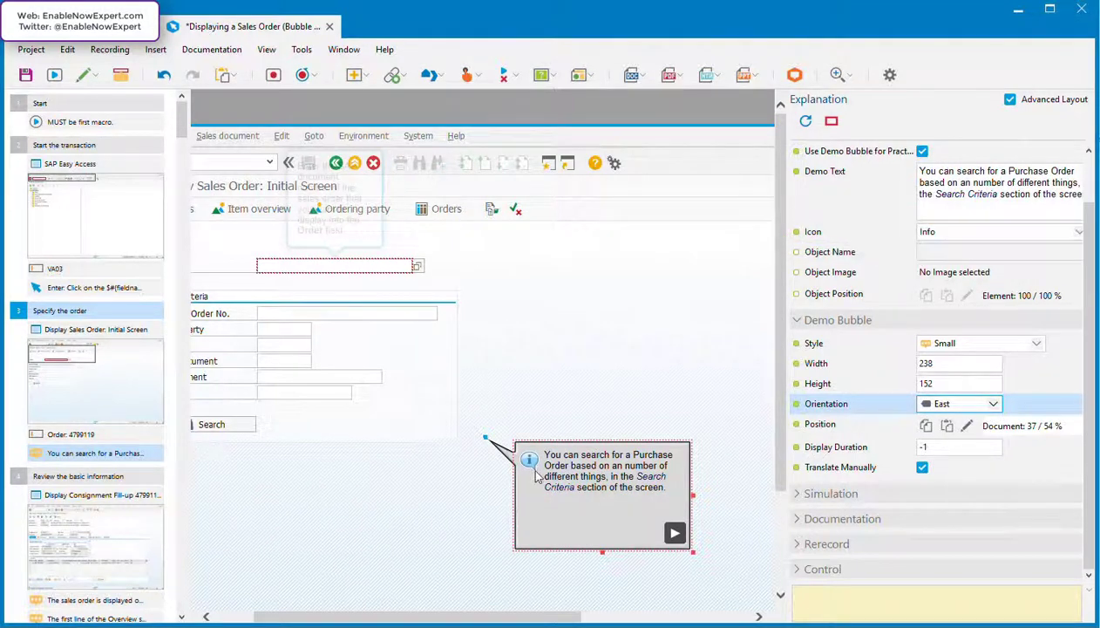
Step: Change the bubble's icon from Info to Warning, briefly trying No icon first
left_click(817, 234)
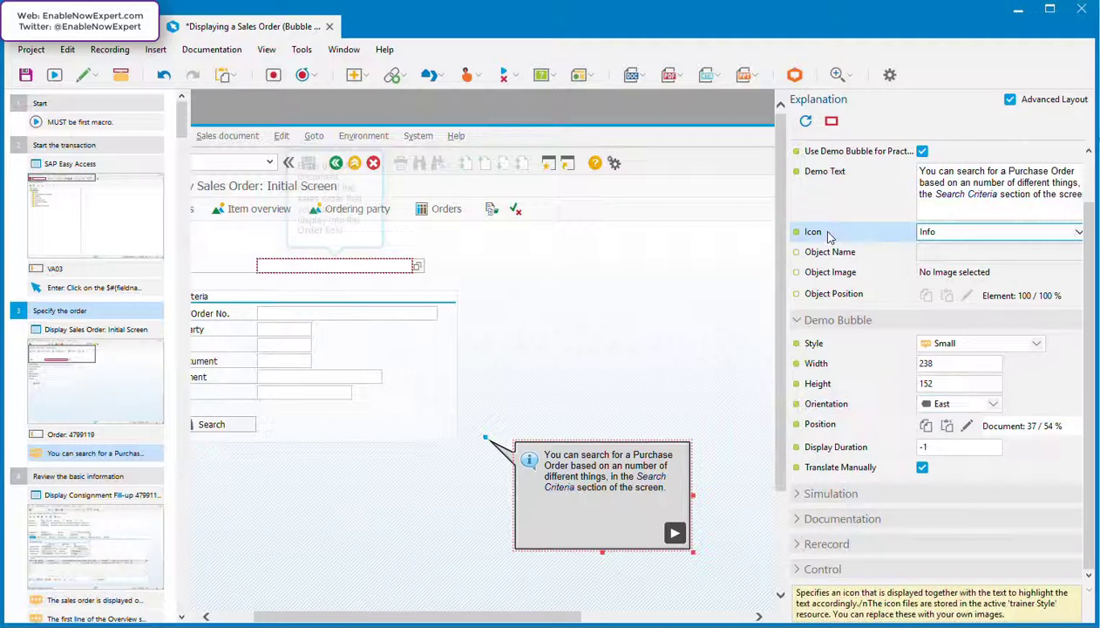
left_click(1079, 232)
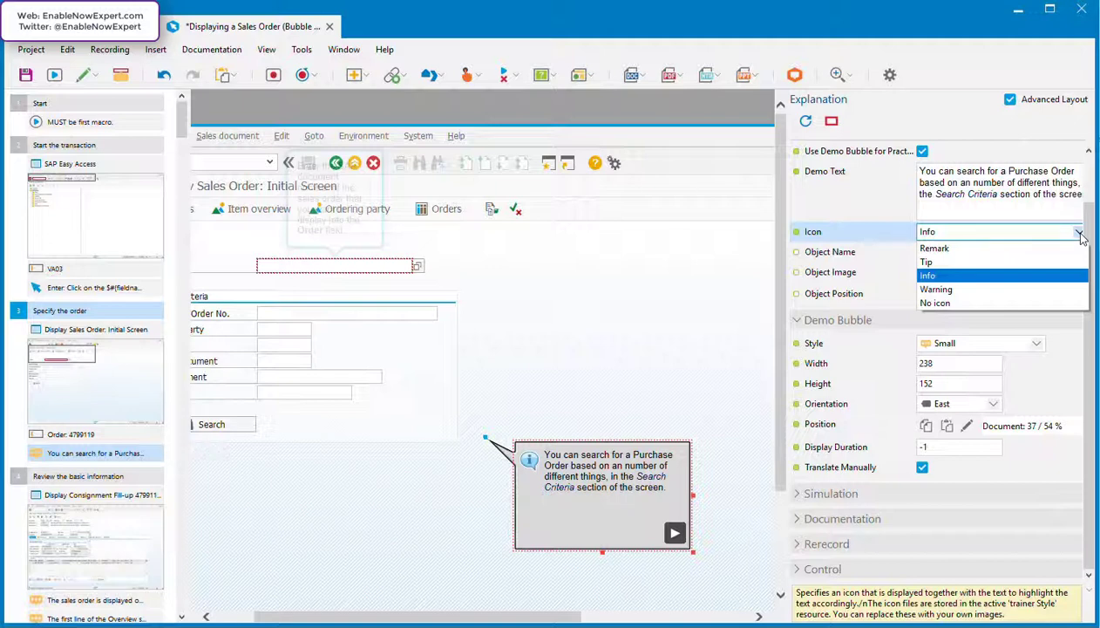
left_click(1059, 302)
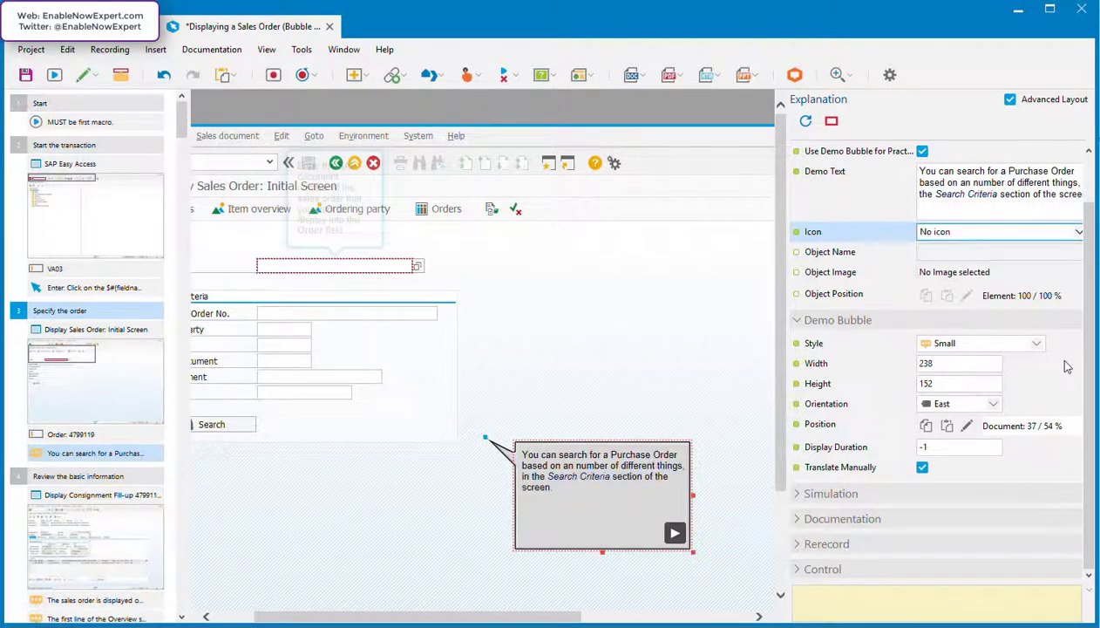
left_click(1076, 233)
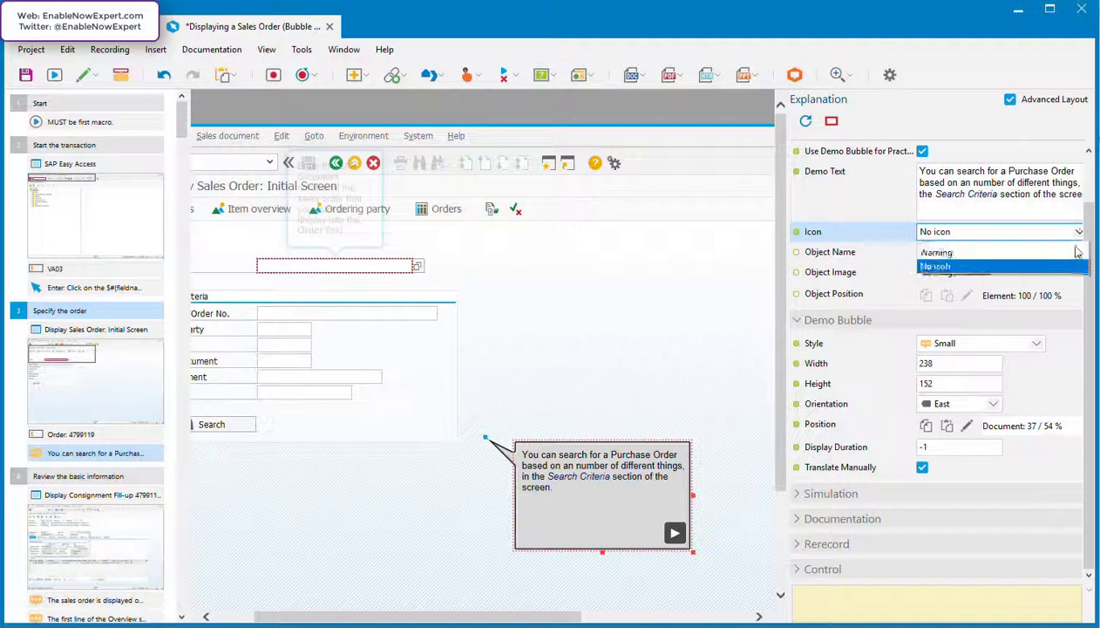
left_click(1039, 296)
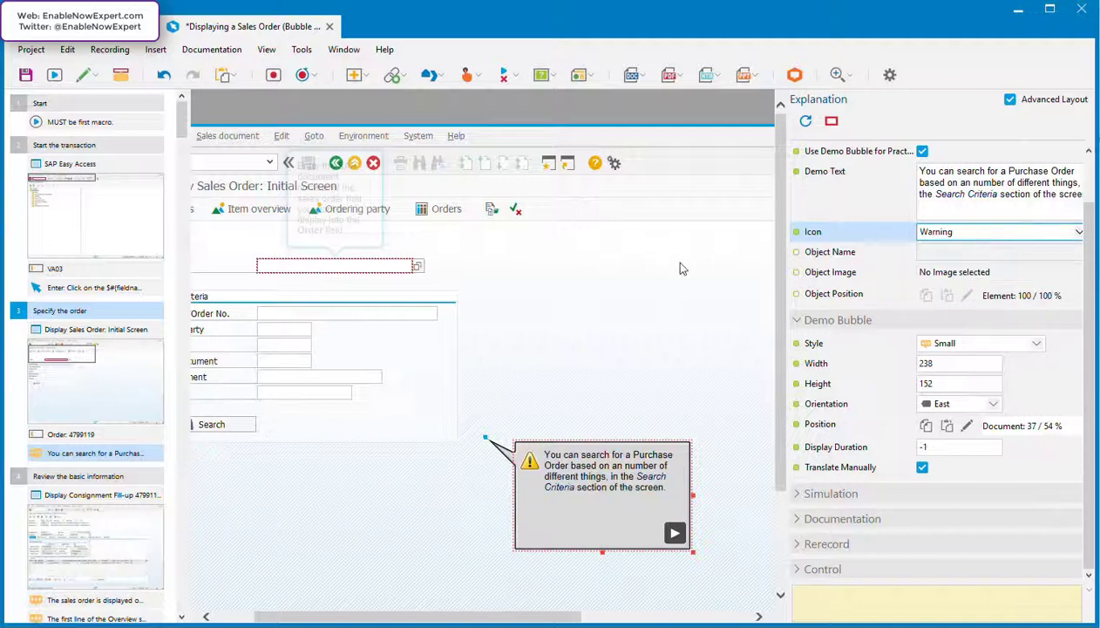
Step: Apply the White Island style and drag the bubble and its tail up to Document 36 / 29 %
left_click(1037, 343)
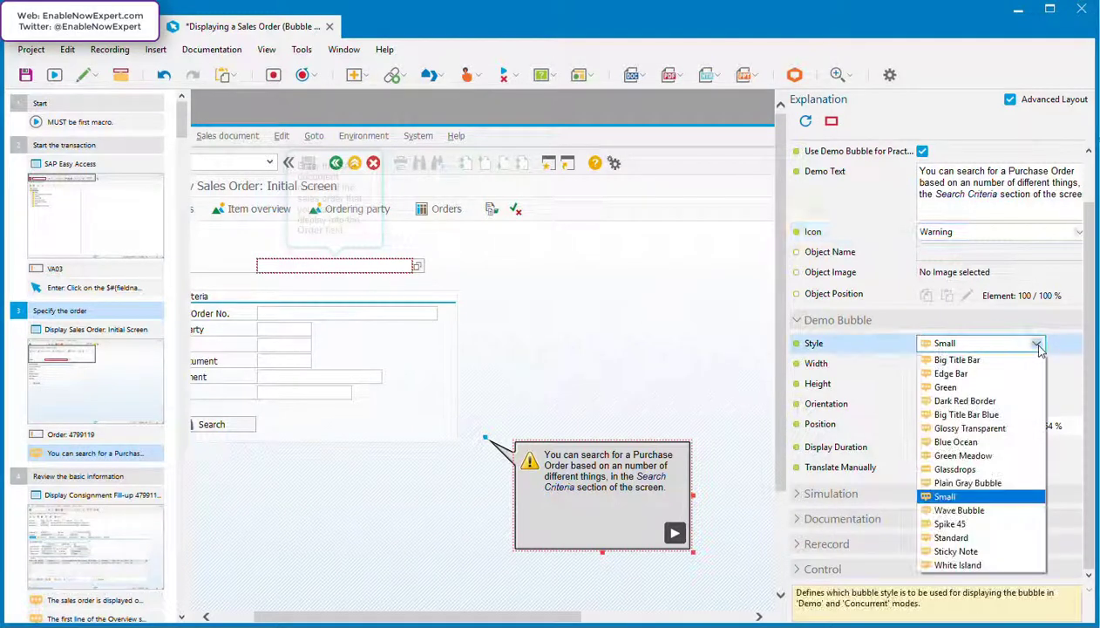
left_click(950, 565)
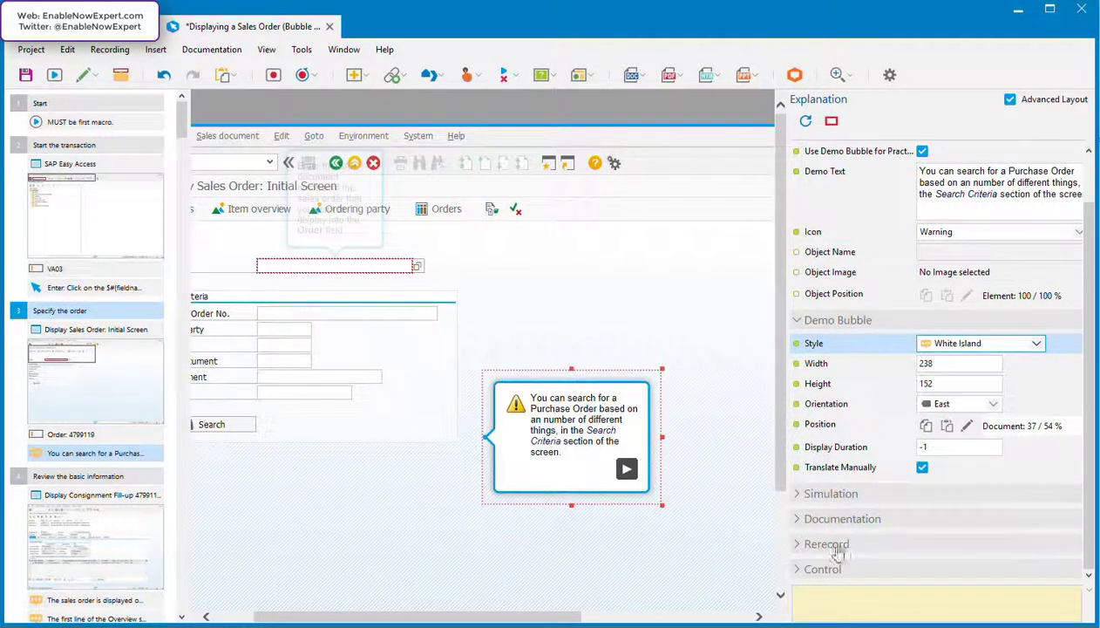
left_click_drag(482, 433, 472, 399)
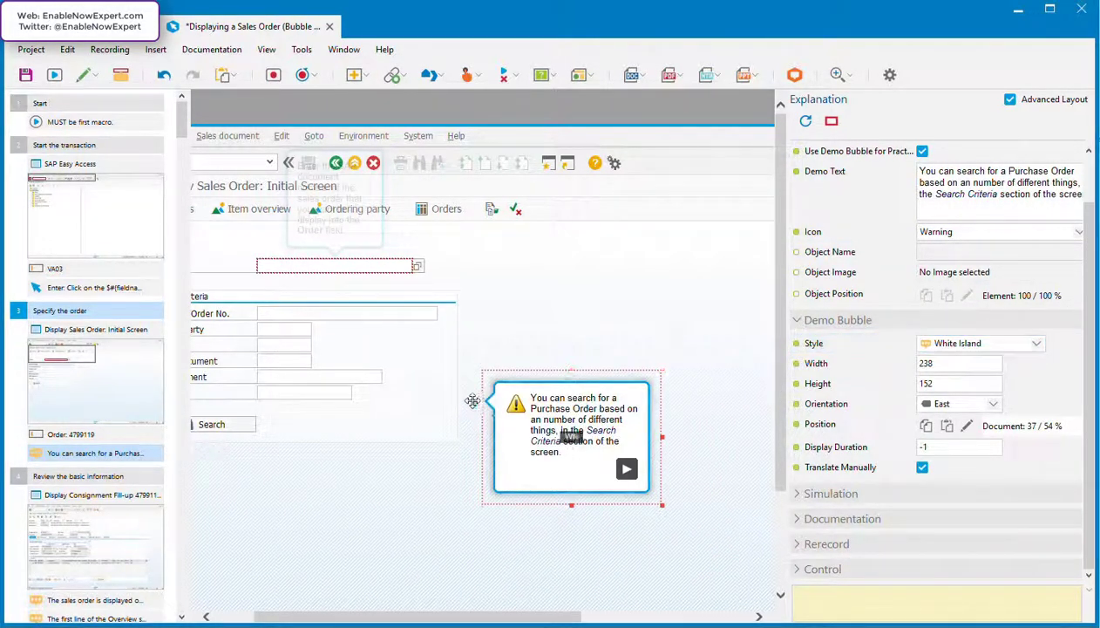
left_click_drag(518, 487, 503, 379)
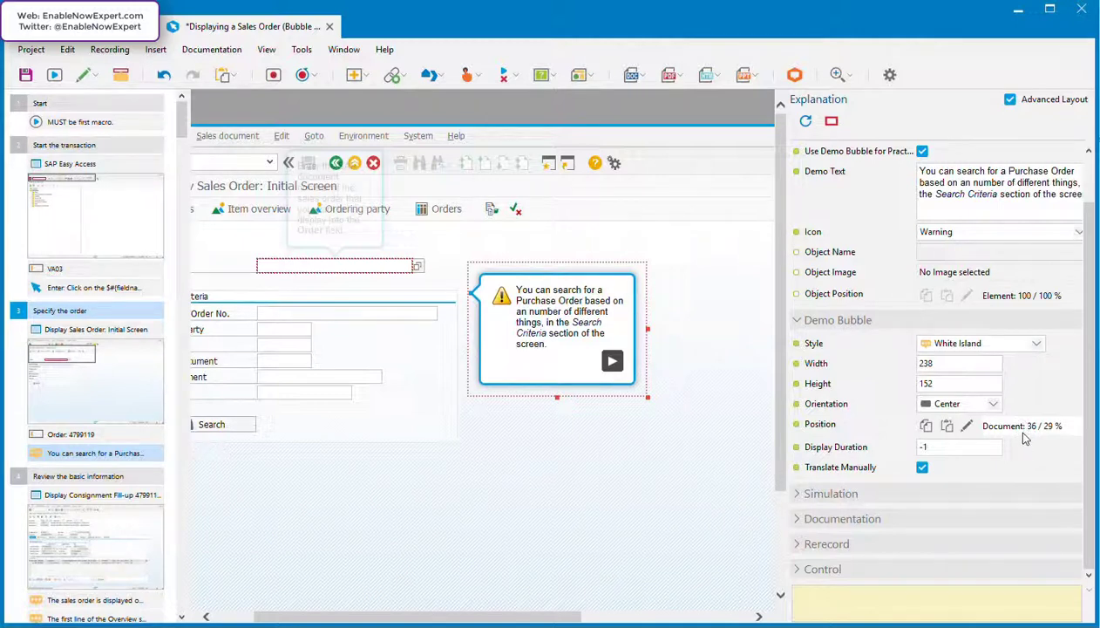
Step: Select the Order input step and review its Demo bubble position: 155×146, North, Element 50 / 0 %
left_click(80, 440)
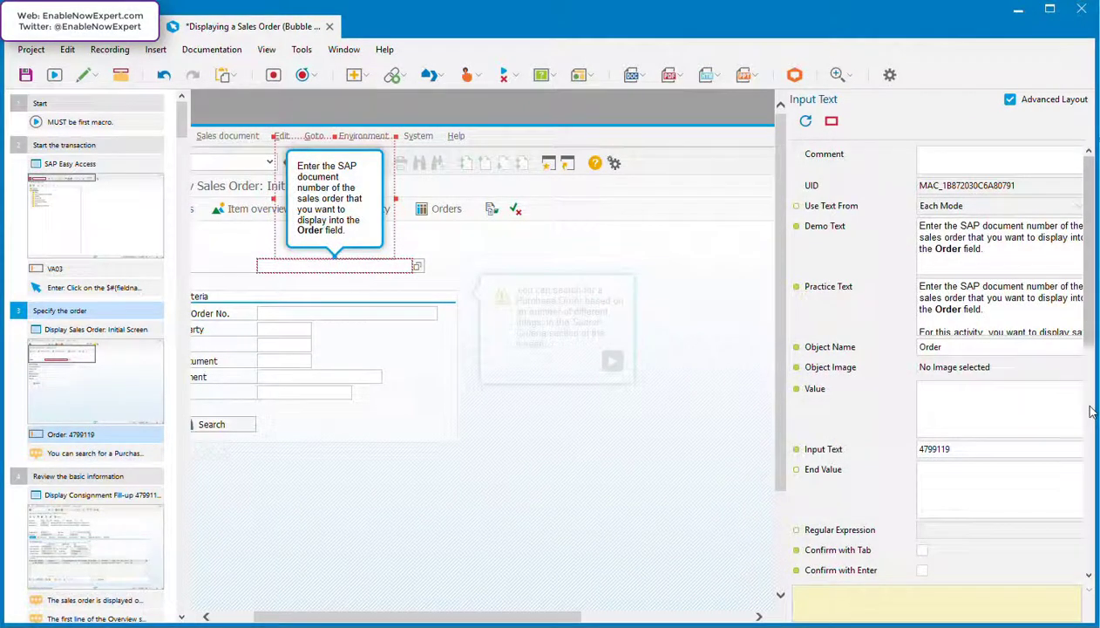
scroll(1094, 322, "down", 5)
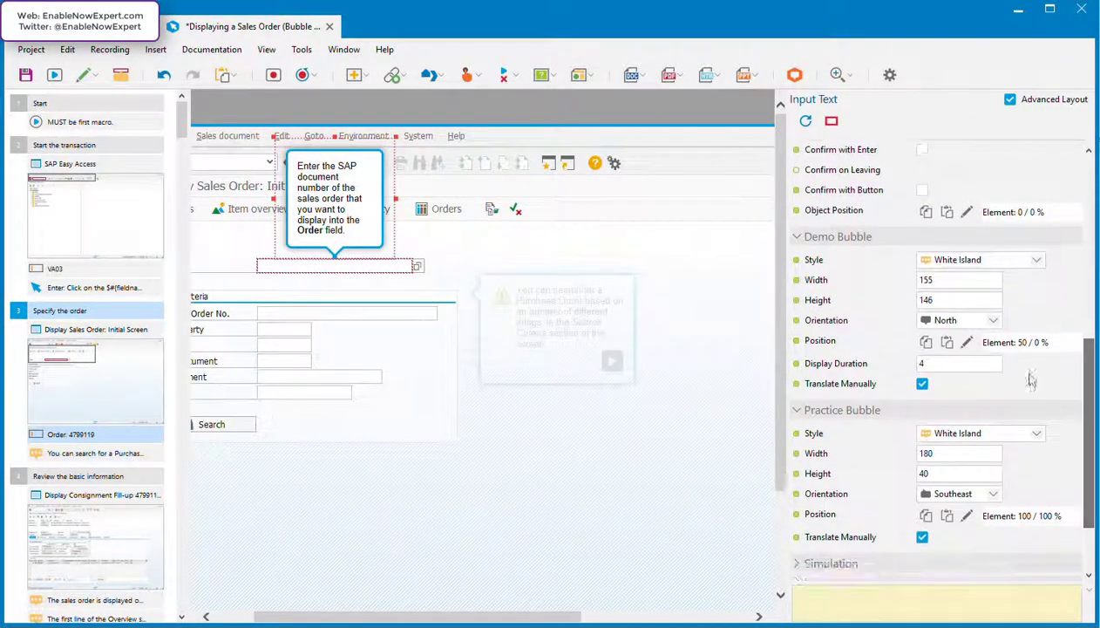
left_click(966, 343)
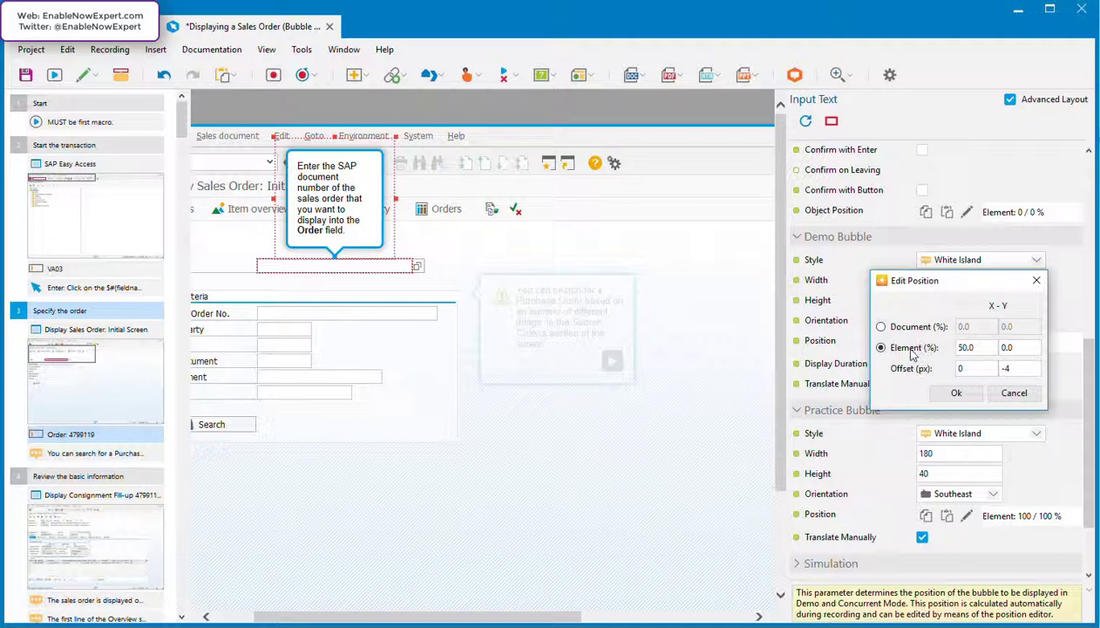
left_click(954, 392)
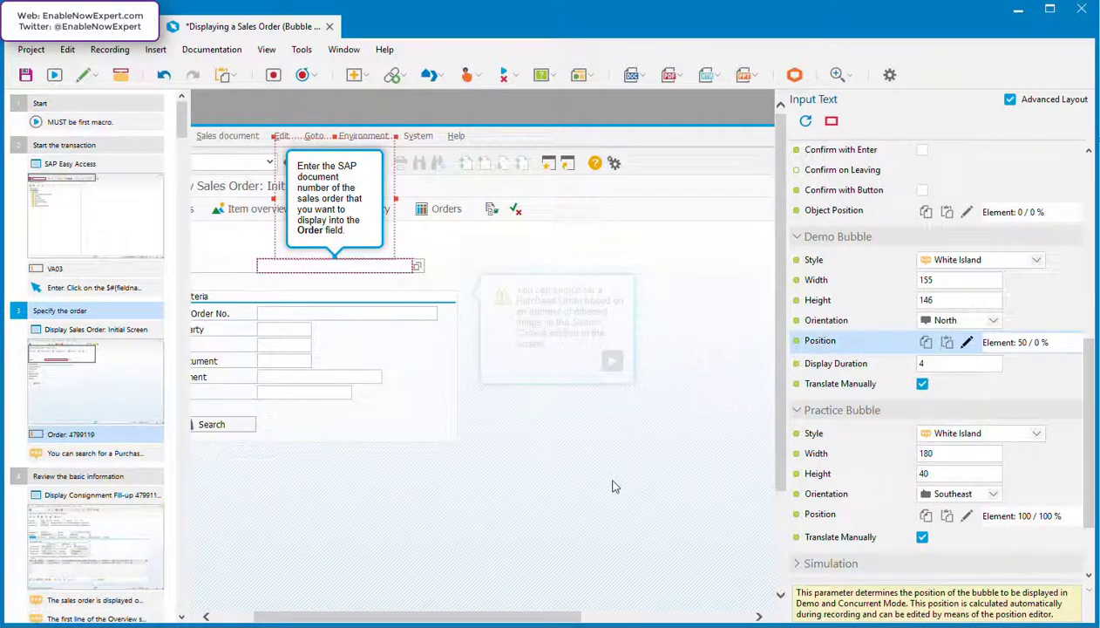